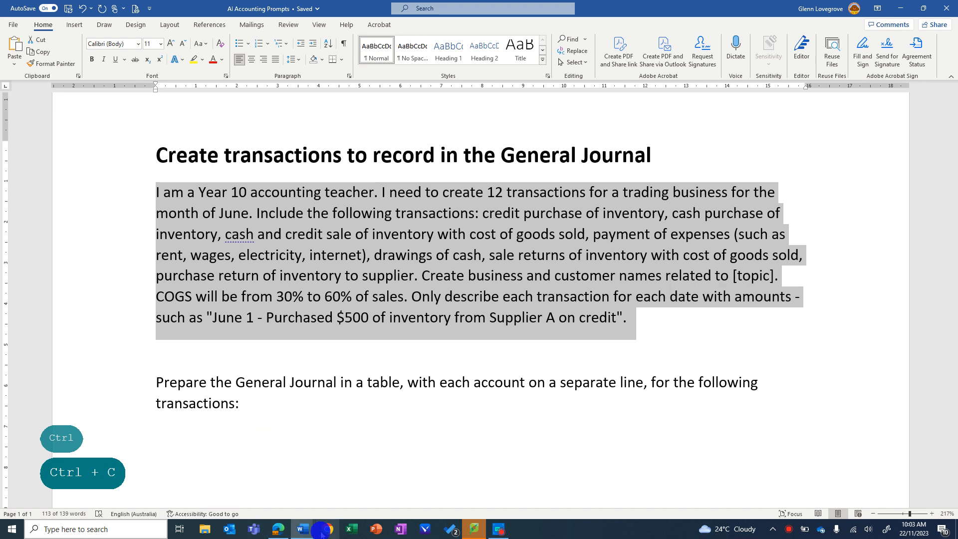
Step: Switch to Bing Chat in Edge and paste the copied prompt for 12 June trading business transactions into the chat
left_click(278, 529)
left_click(179, 458)
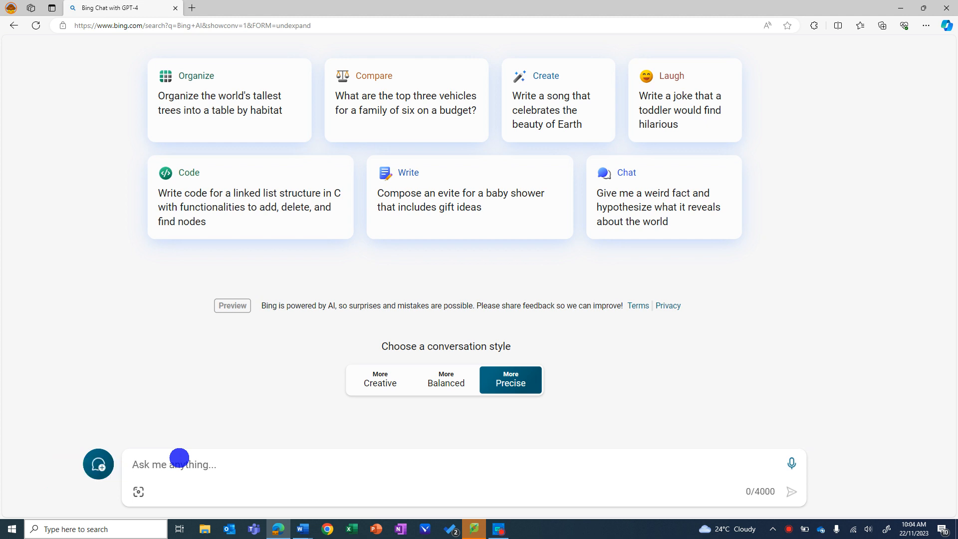
type("I am a Year 10 accounting teacher. I need to create 12 transactions for a trading business for the month of June. Include the following transactions: credit purchase of inventory, cash purchase of inventory, cash and credit sale of inventory with cost of goods sold, payment of expenses (such as rent, wages, electricity, internet), drawings of cash, sale returns of inventory with cost of goods sold, purchase return of inventory to supplier. Create business and customer names related to [topic]. COGS will be from 30% to 60% of sales. Only describe each transaction for each date with amounts - such as \"June 1 - Purchased $500 of inventory from Supplier A on credit\".")
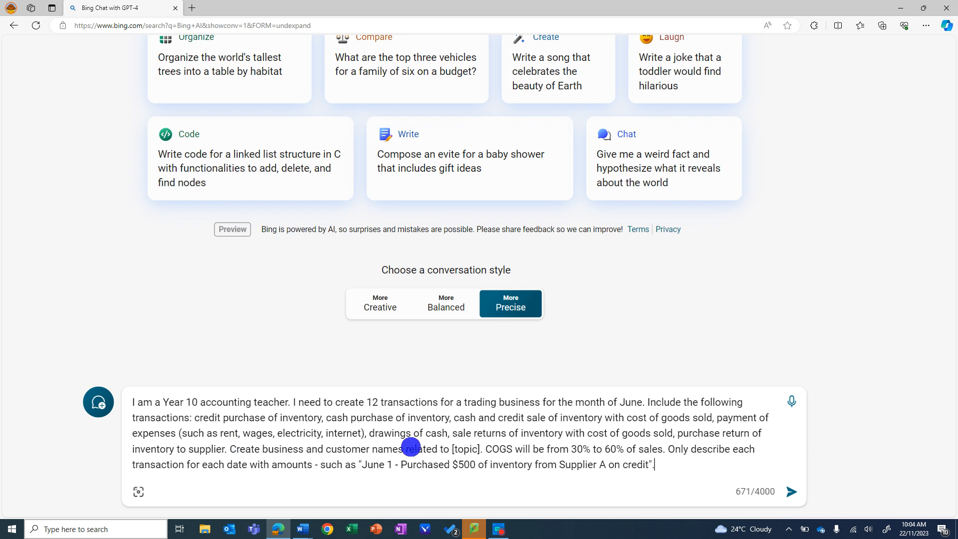
Step: Replace the [topic] placeholder in the prompt with "disney characters" and submit the prompt
left_click(482, 449)
key("BackSpace")
key("BackSpace")
key("BackSpace")
key("BackSpace")
key("BackSpace")
key("BackSpace")
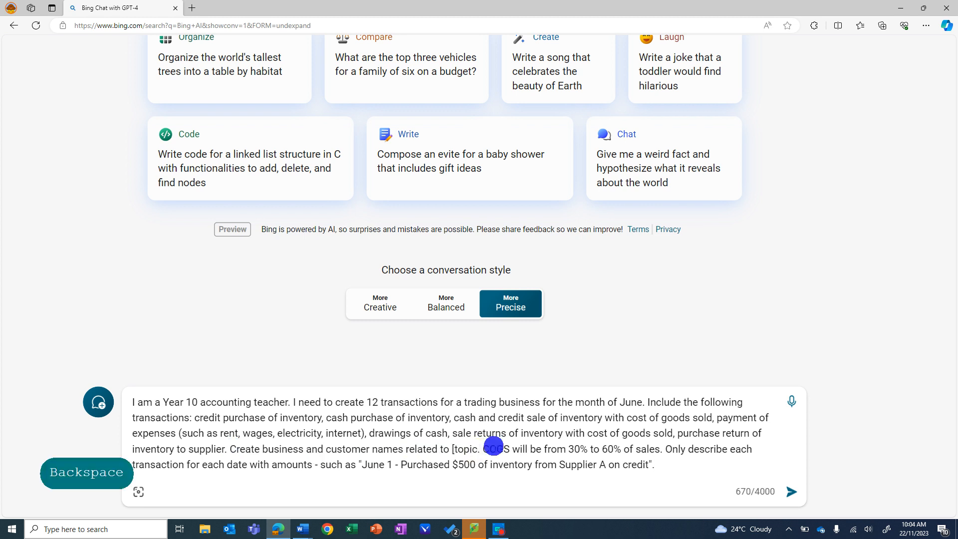
key("BackSpace")
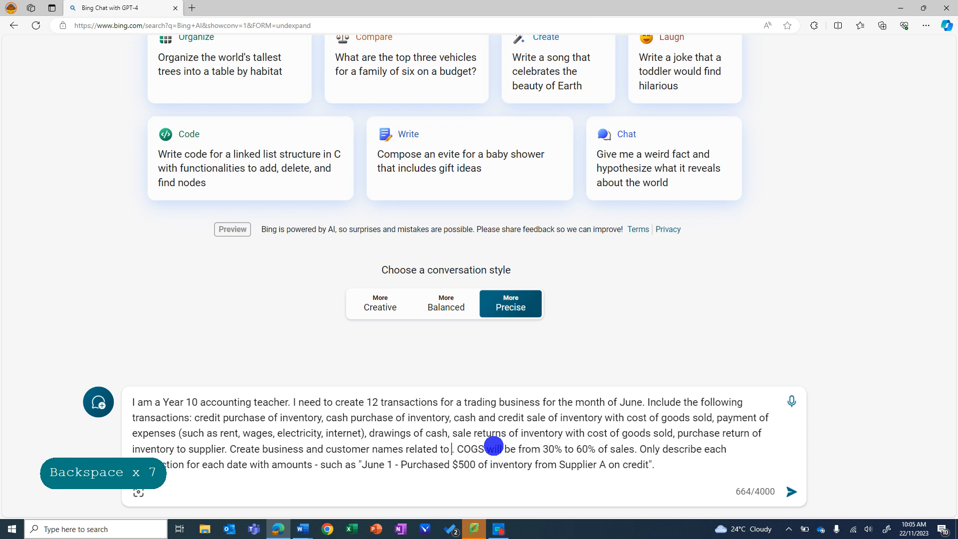
type("di")
type("sney characte")
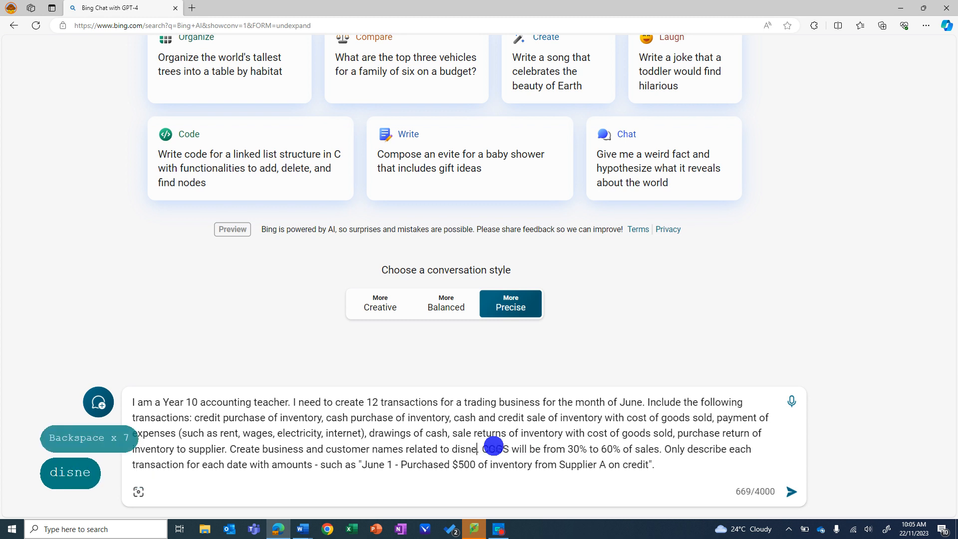
type("rs")
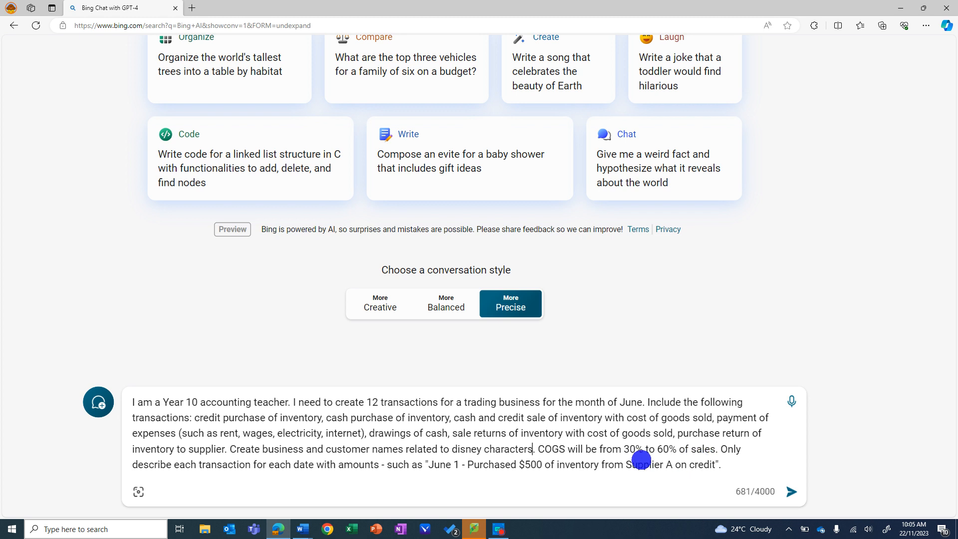
left_click(792, 492)
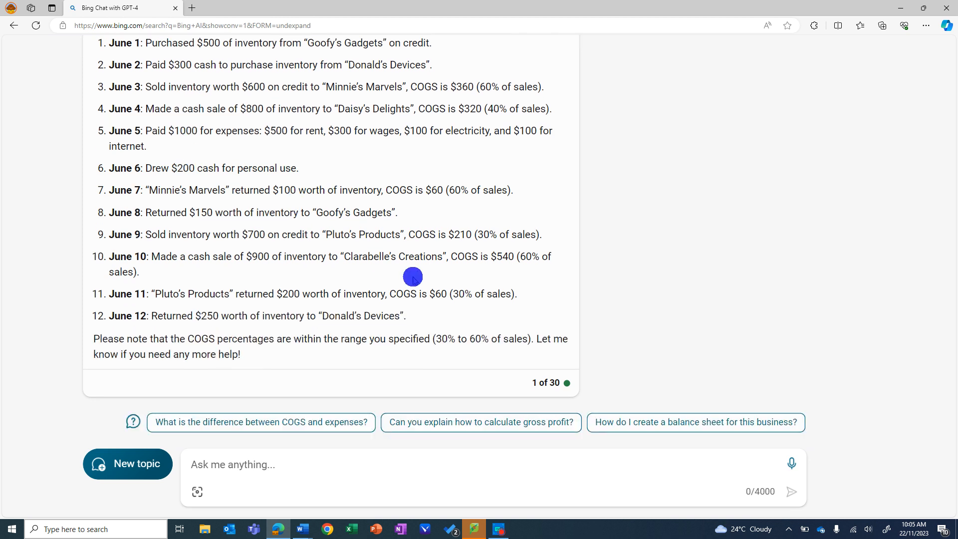
Step: Copy the June 1 to June 12 transactions from the chat reply and paste them as plain text into Word's blank Document2
left_click_drag(421, 317, 111, 48)
key("ctrl+c")
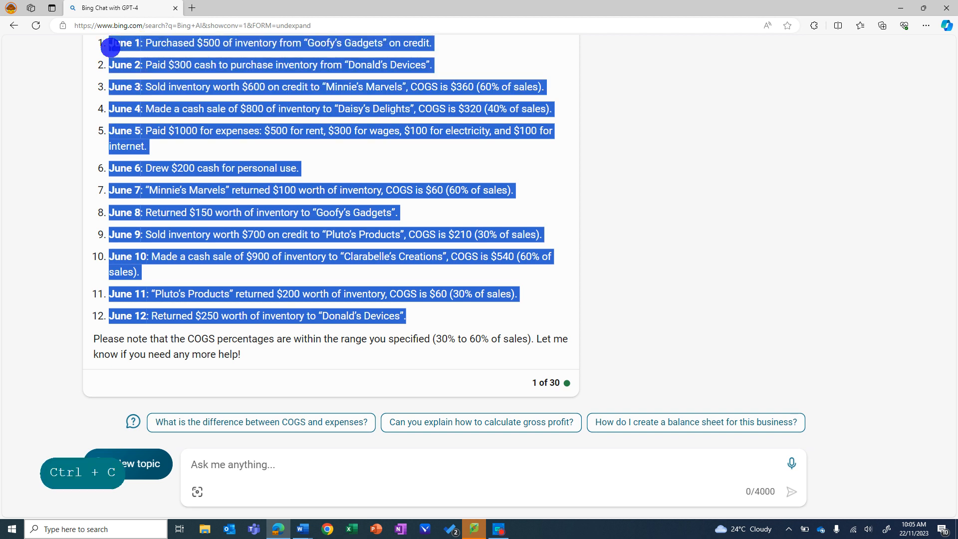
left_click(300, 528)
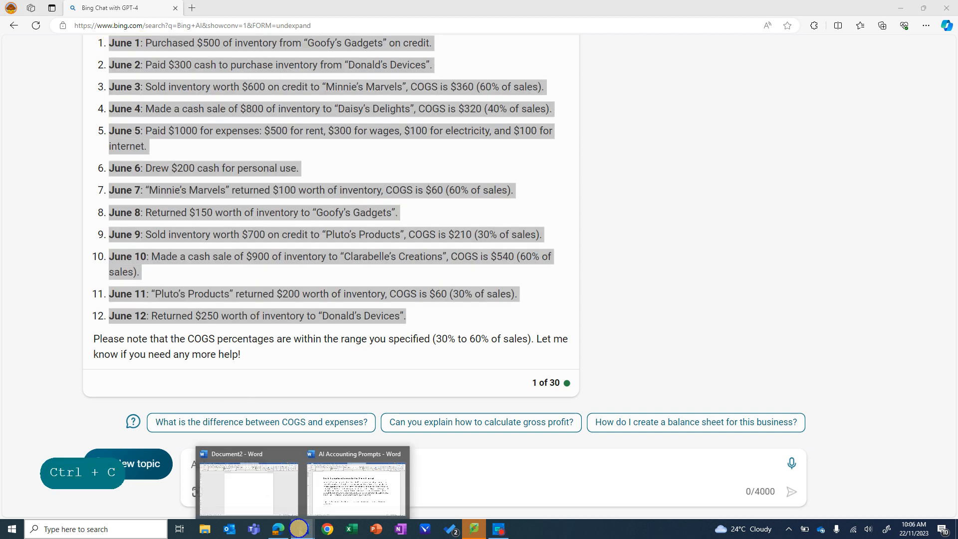
left_click(256, 491)
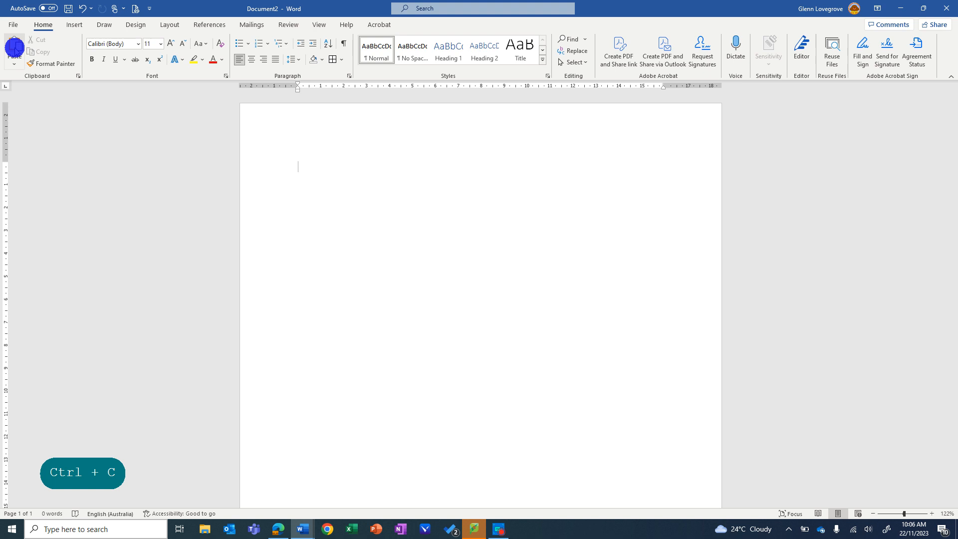
left_click(14, 64)
left_click(28, 90)
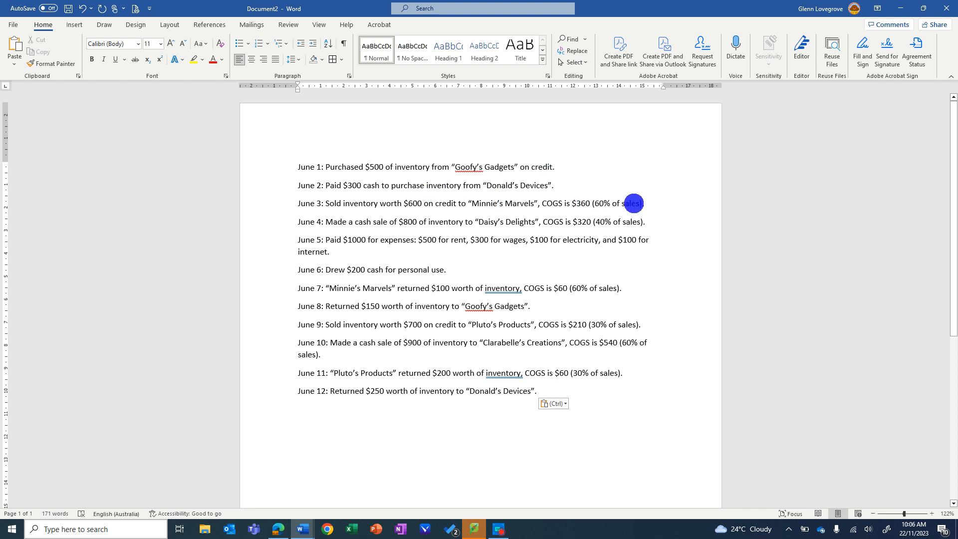
Step: Delete the "(60% of sales)" note from the June 3 transaction, keeping the final full stop
left_click(641, 203)
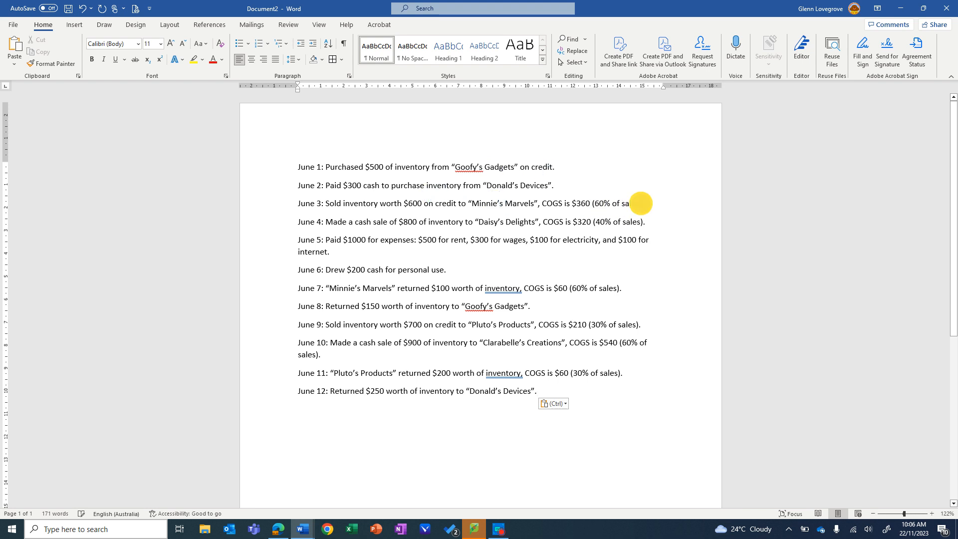
key("BackSpace")
key("BackSpace")
key("BackSpace")
key("BackSpace")
key("BackSpace")
key("BackSpace")
key("BackSpace")
key("BackSpace")
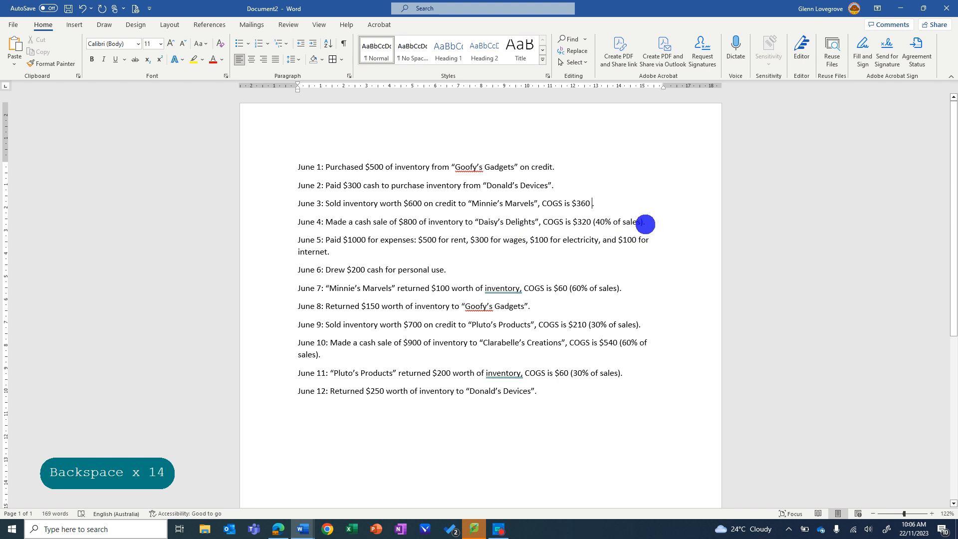
Step: Remove the "(40% of sales)" note from the end of the June 4 transaction
left_click(644, 222)
key("BackSpace")
key("BackSpace")
key("BackSpace")
key("BackSpace")
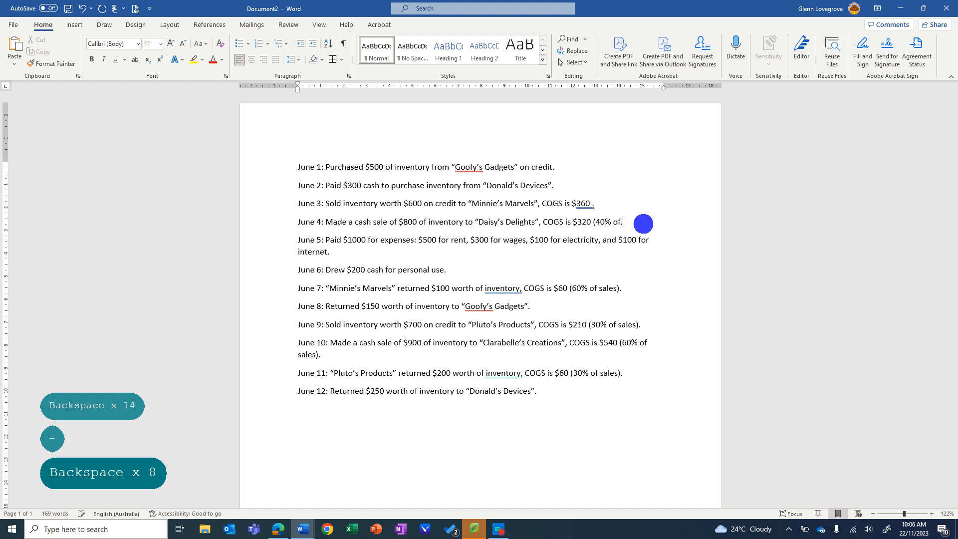
key("BackSpace")
key("BackSpace")
key("BackSpace")
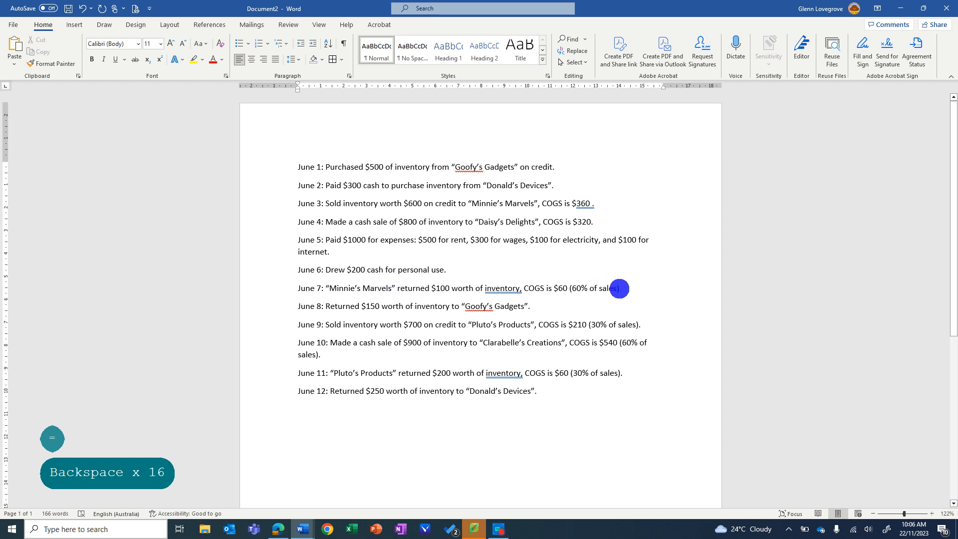
Step: Remove the "(60% of sales)" note from the June 7 sales return transaction
key("BackSpace")
key("BackSpace")
key("BackSpace")
key("BackSpace")
key("BackSpace")
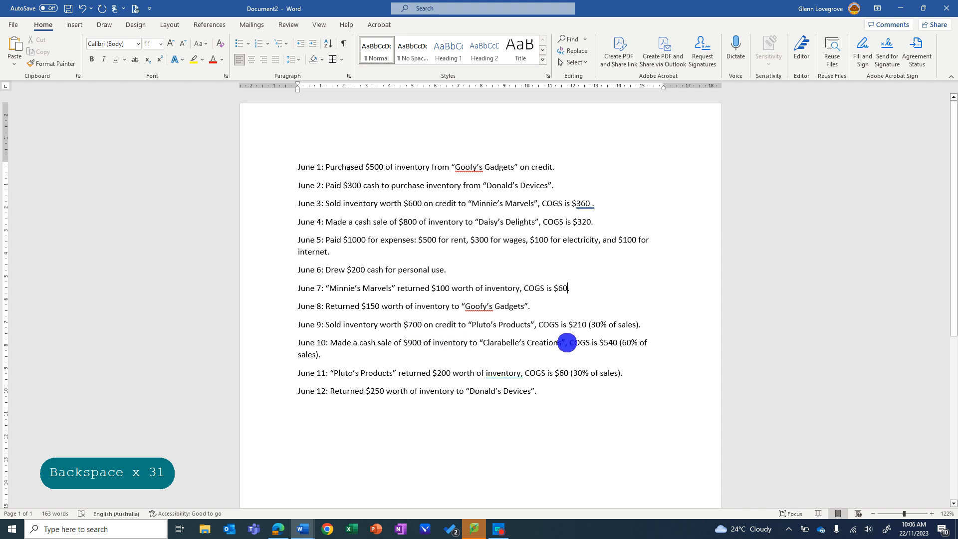
Step: Remove the "(30% of sales)" note from the June 9 transaction and end the sentence with a full stop
left_click(639, 323)
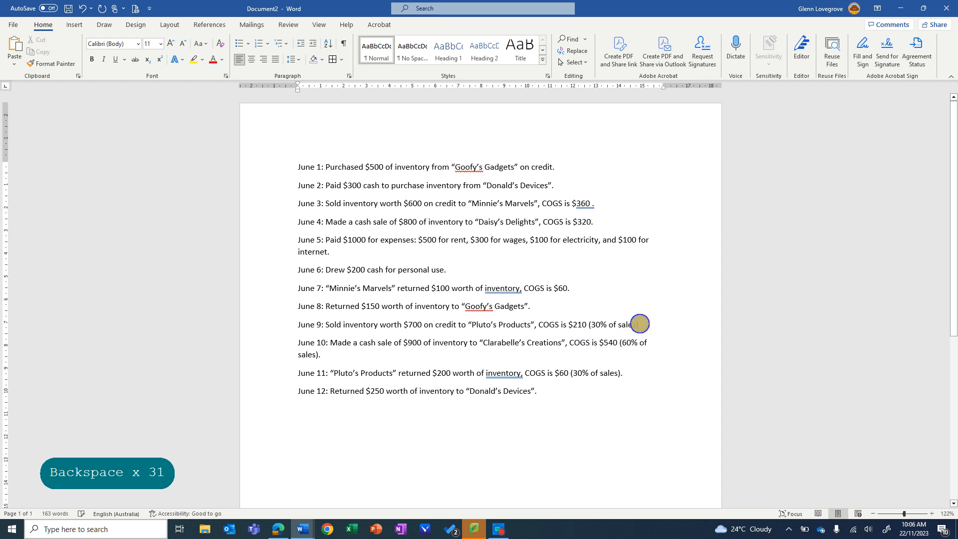
key("BackSpace")
key("BackSpace")
key("BackSpace")
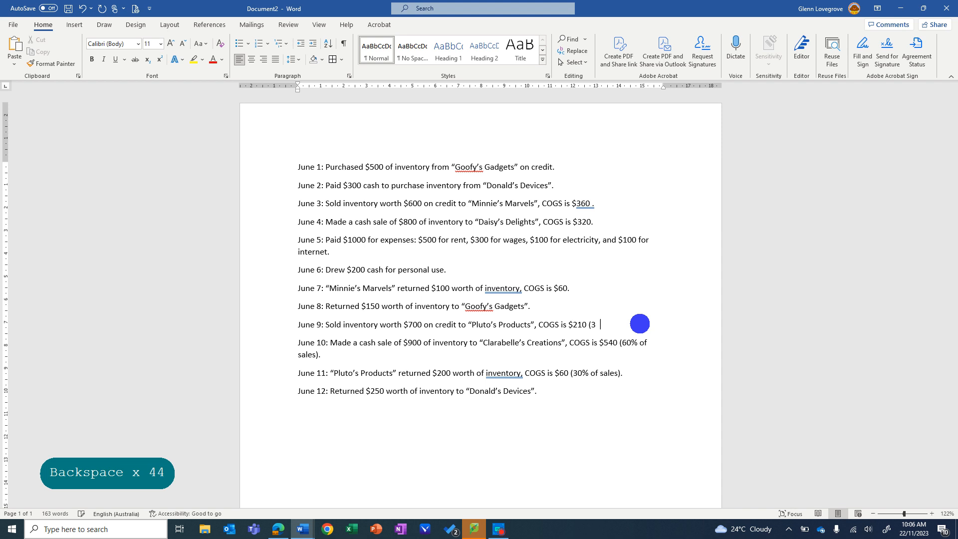
type(".")
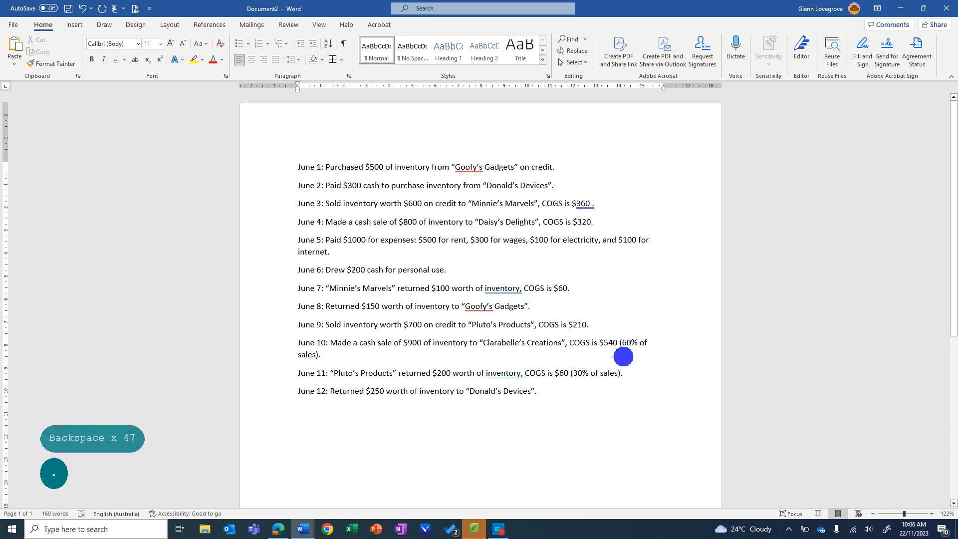
Step: Delete the "(60% of sales)" note from the June 10 transaction, including its brackets and preceding space
left_click(317, 355)
key("BackSpace")
key("BackSpace")
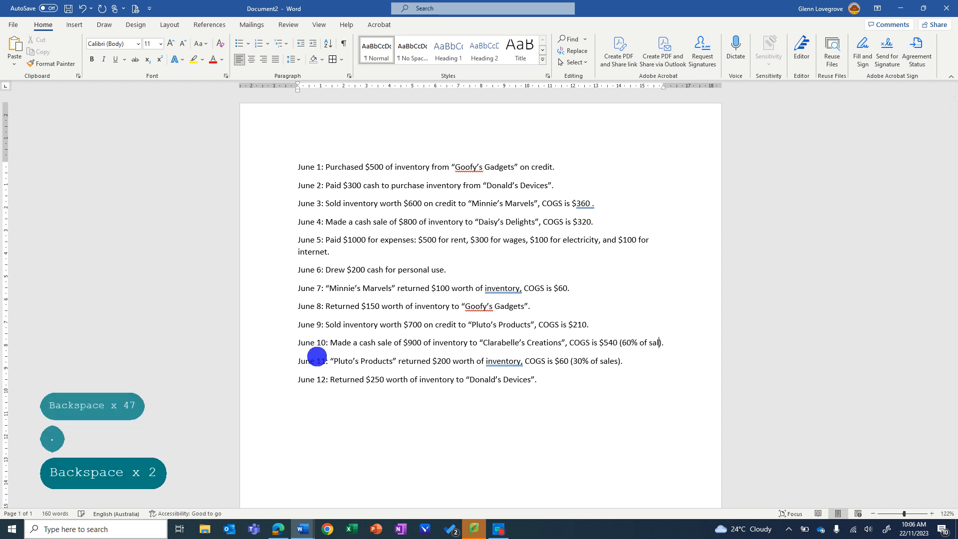
key("BackSpace")
key("BackSpace")
key("BackSpace")
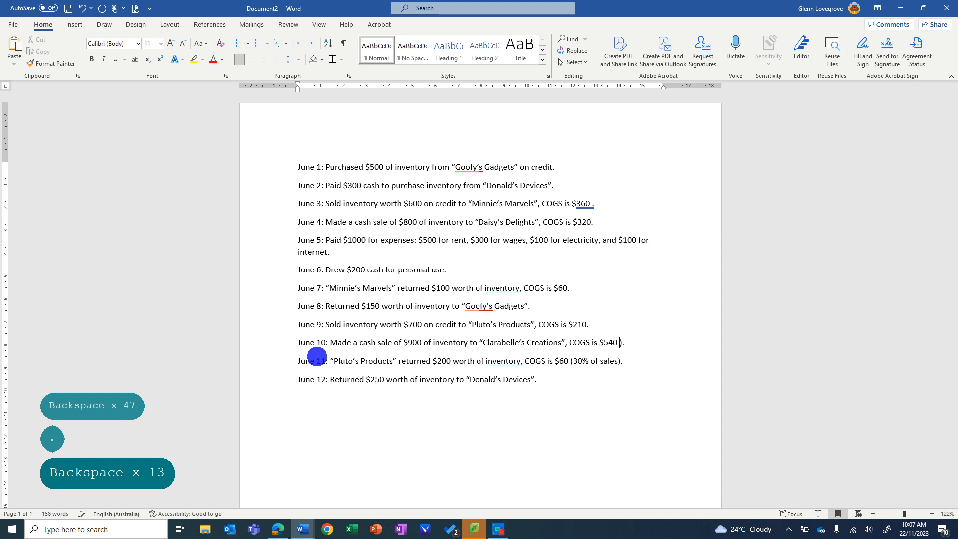
key("Right")
key("BackSpace")
key("BackSpace")
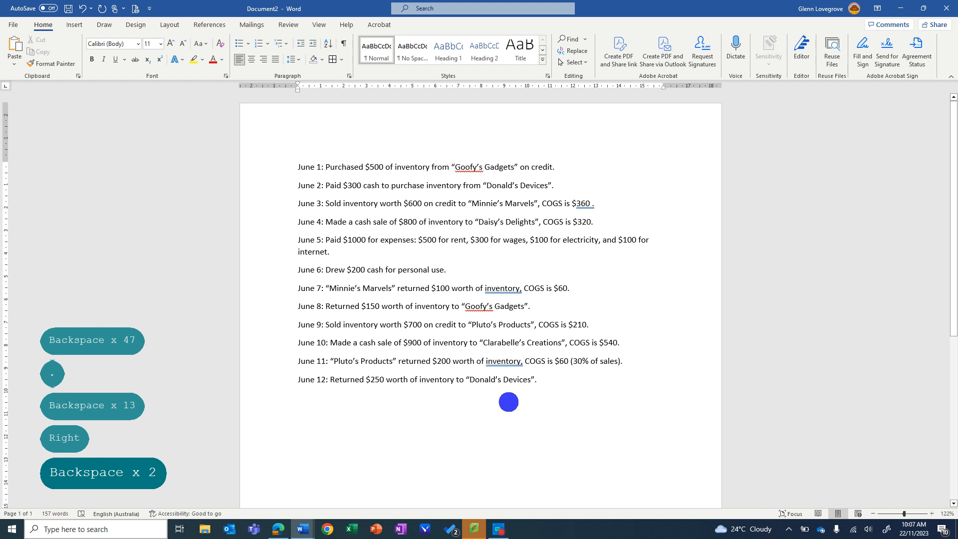
Step: Change the June 1 inventory purchase to $1500 and the June 2 cash purchase to $2300
left_click(370, 167)
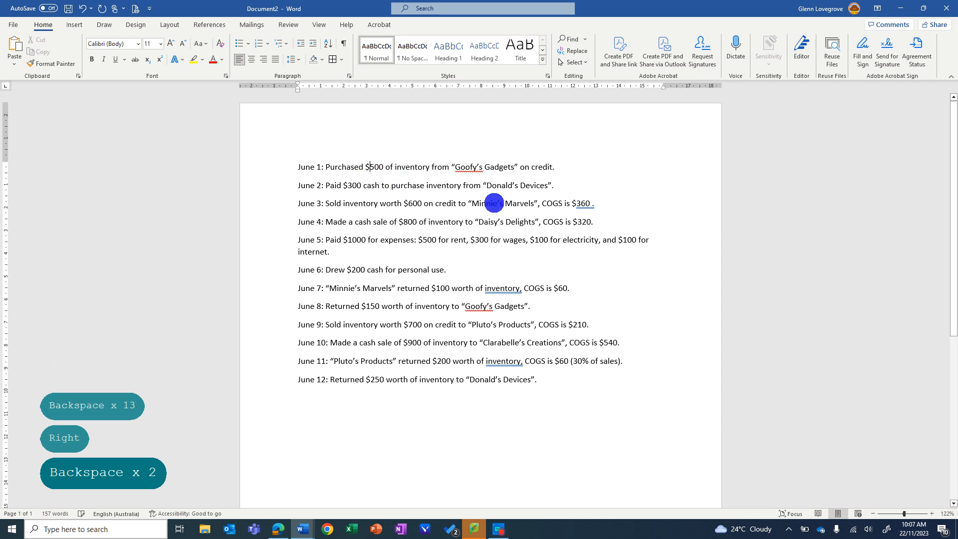
type("1")
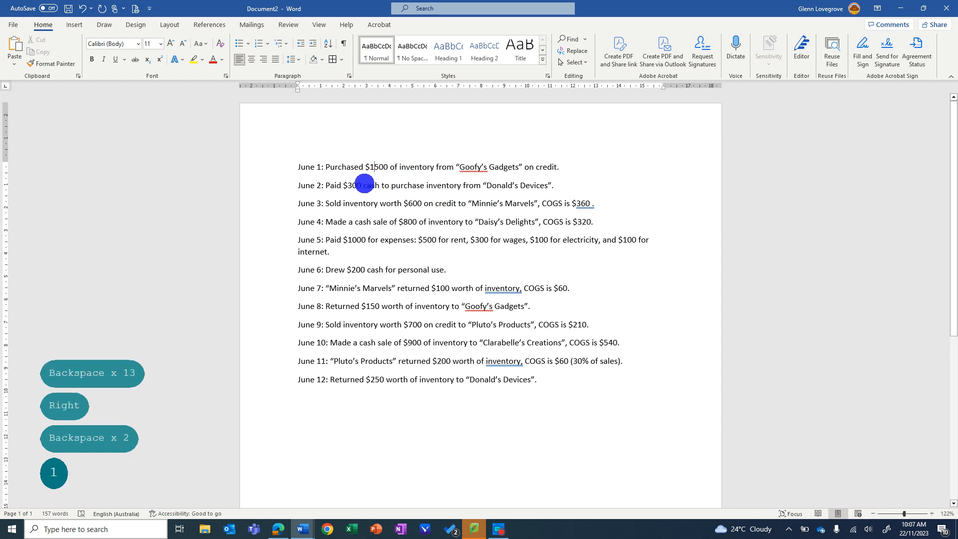
left_click(348, 185)
type("2")
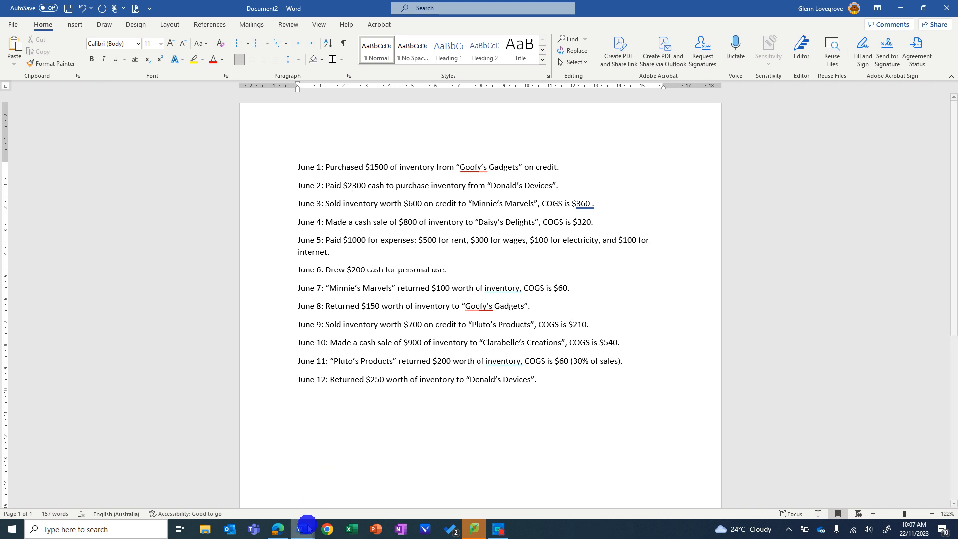
Step: Copy the "Prepare the General Journal in a table" prompt from the AI Accounting Prompts document into the Bing Chat message box
mouse_move(305, 529)
left_click(331, 492)
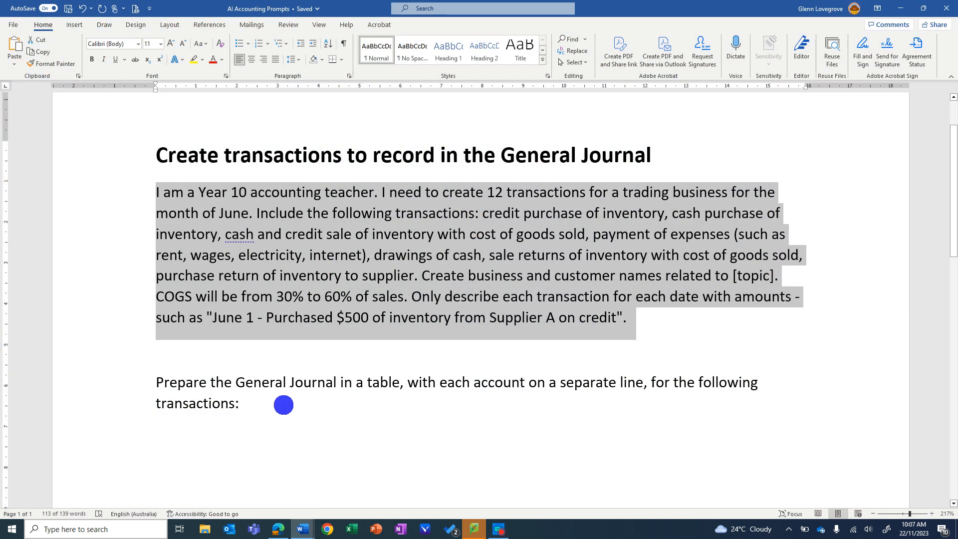
left_click_drag(270, 407, 156, 385)
key("ctrl+c")
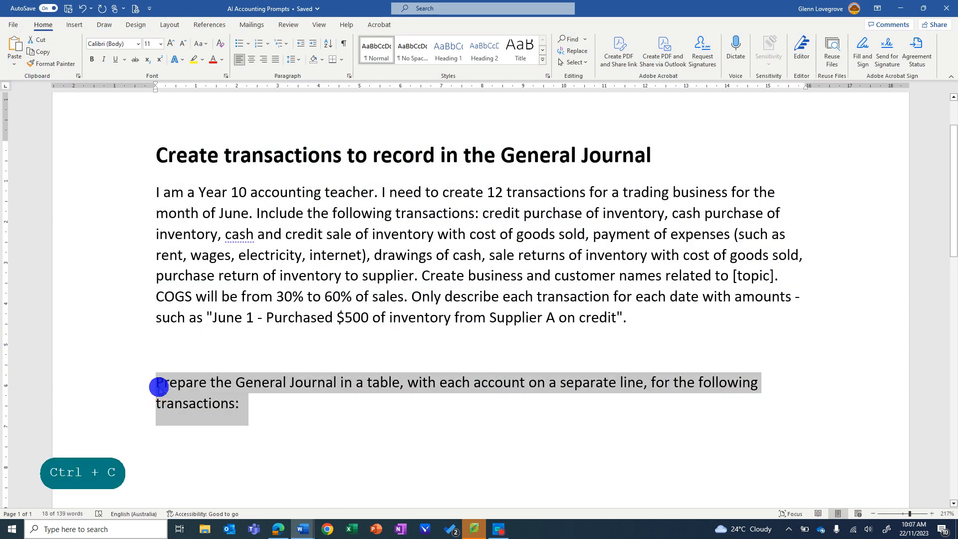
left_click(279, 529)
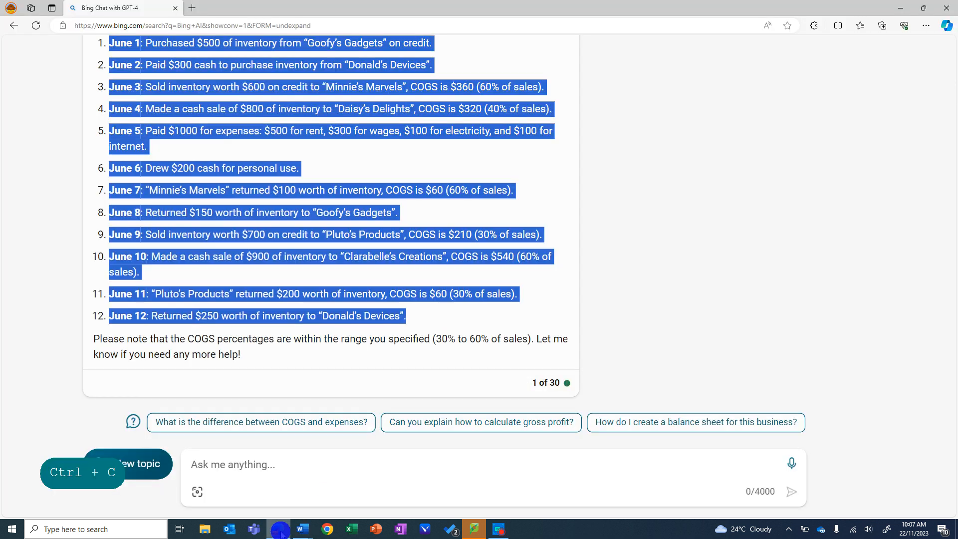
left_click(242, 469)
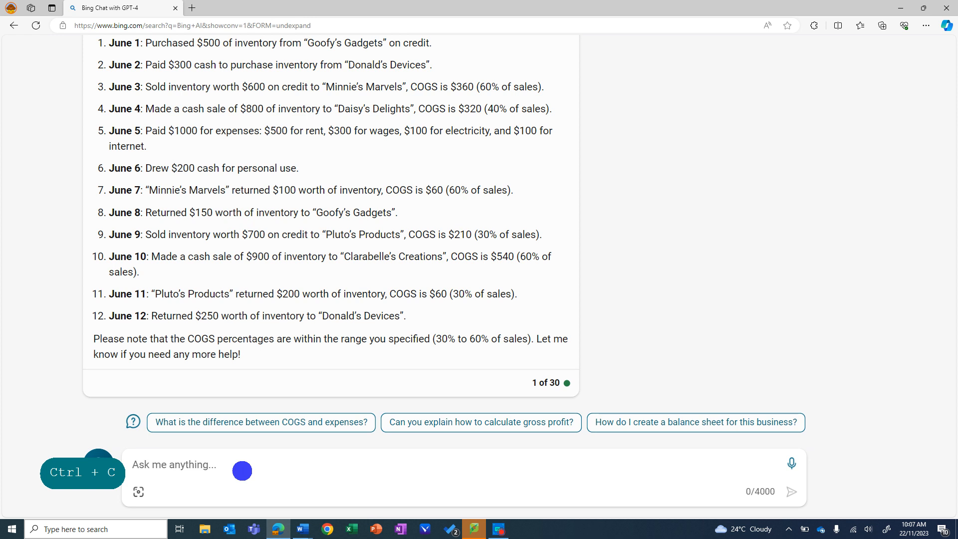
key("ctrl+v")
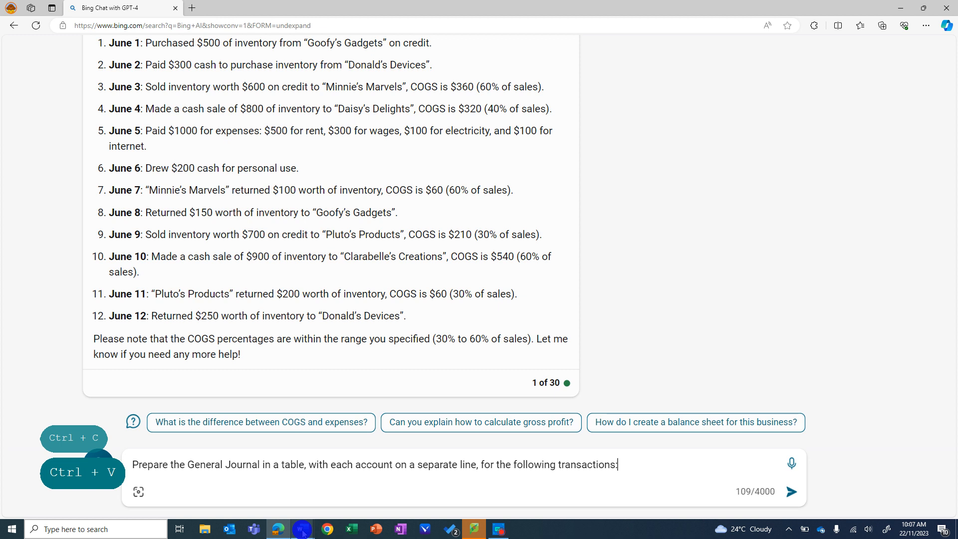
Step: Copy all twelve edited transactions from Document2 and paste them after the General Journal prompt in Bing Chat
mouse_move(302, 531)
left_click(268, 487)
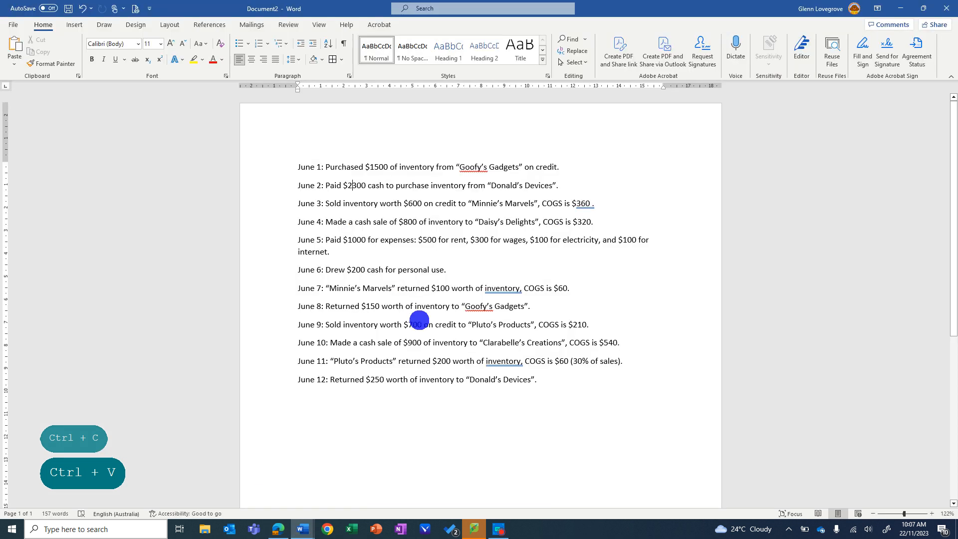
left_click_drag(289, 165, 535, 385)
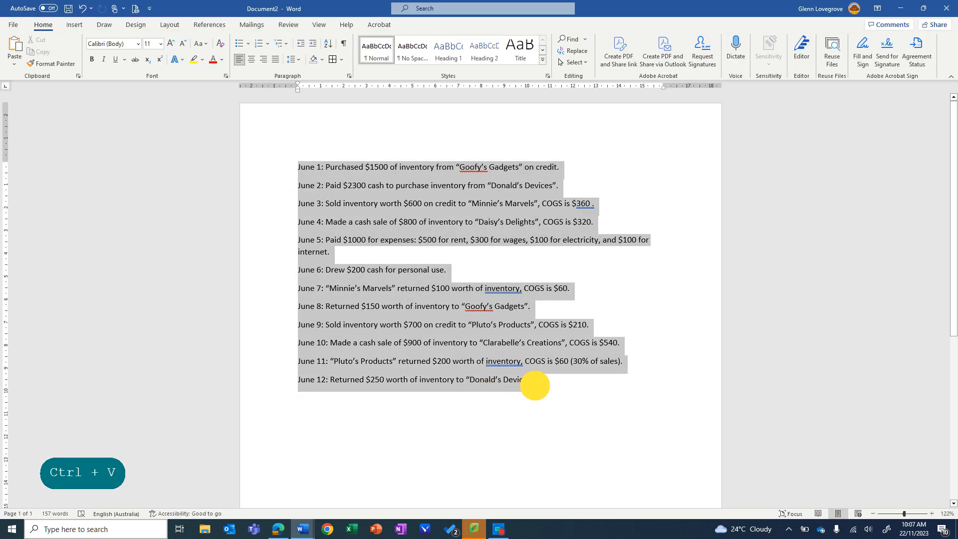
key("ctrl+c")
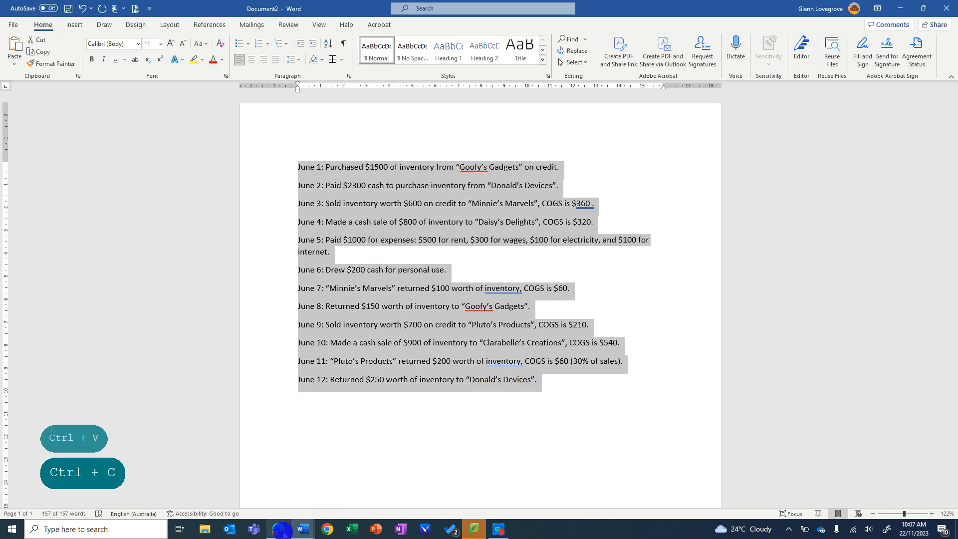
left_click(281, 530)
left_click(285, 482)
left_click(645, 464)
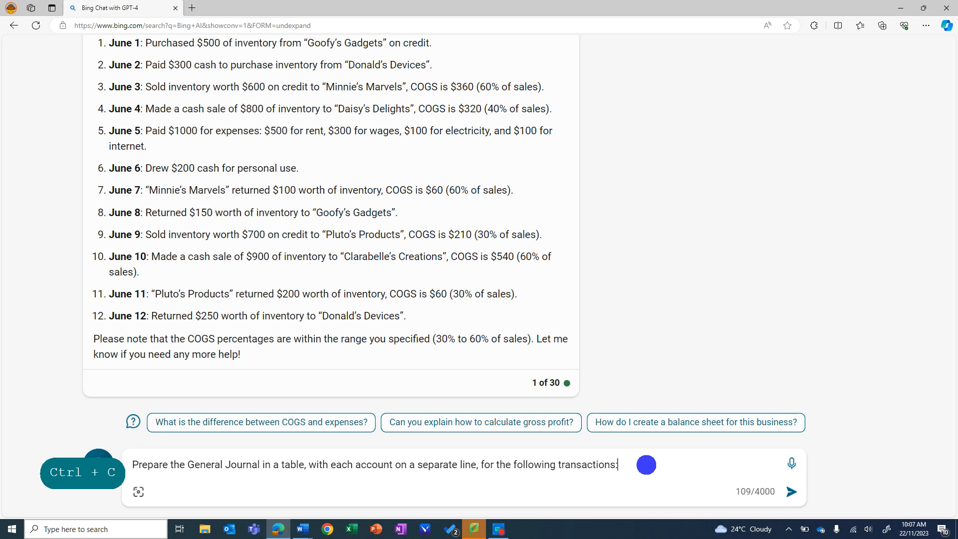
key("ctrl+v")
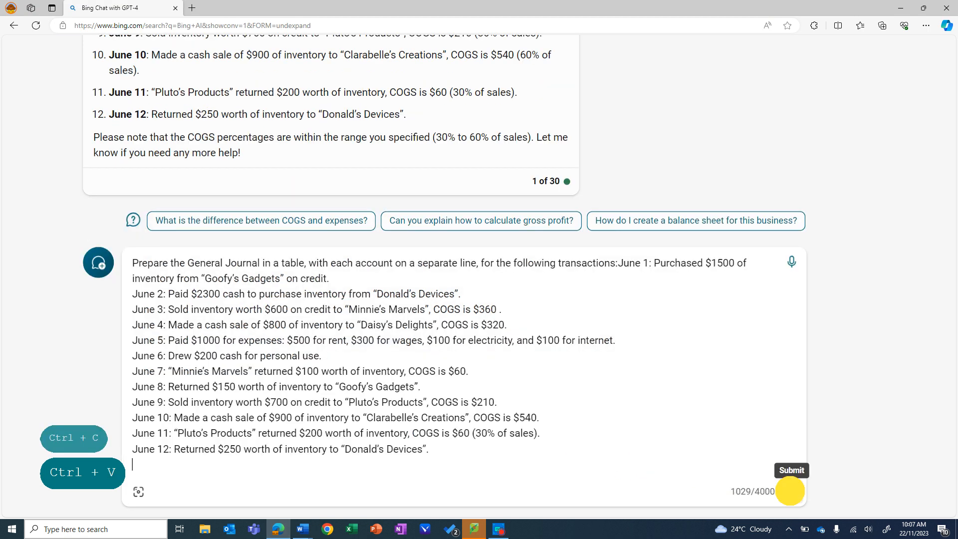
Step: Submit the General Journal prompt with the twelve transactions and open the generated journal table in Excel
left_click(790, 490)
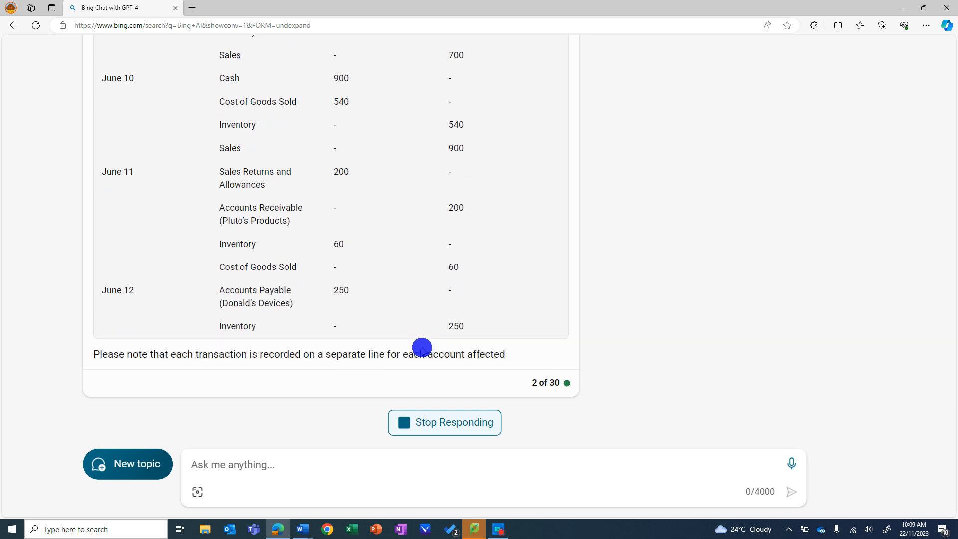
scroll(463, 270, "up", 2)
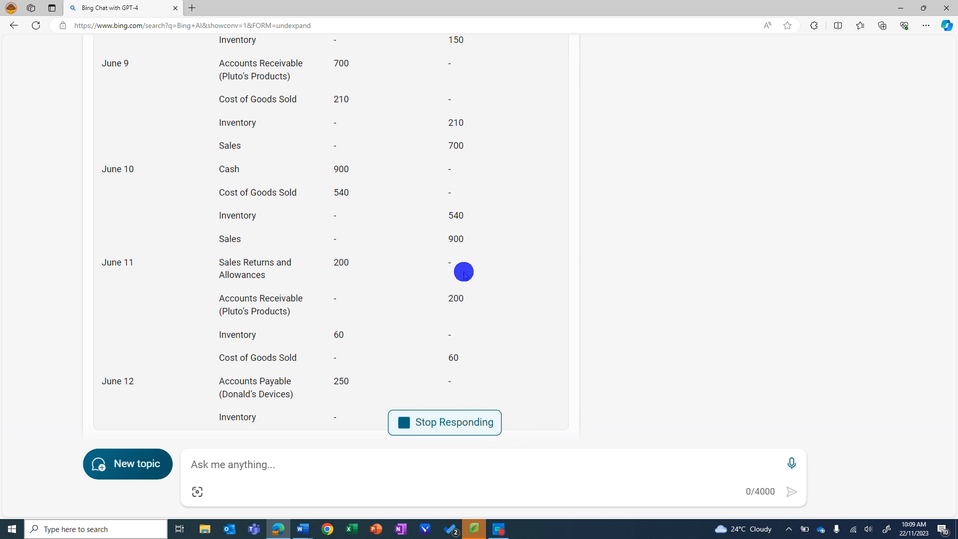
scroll(463, 271, "up", 10)
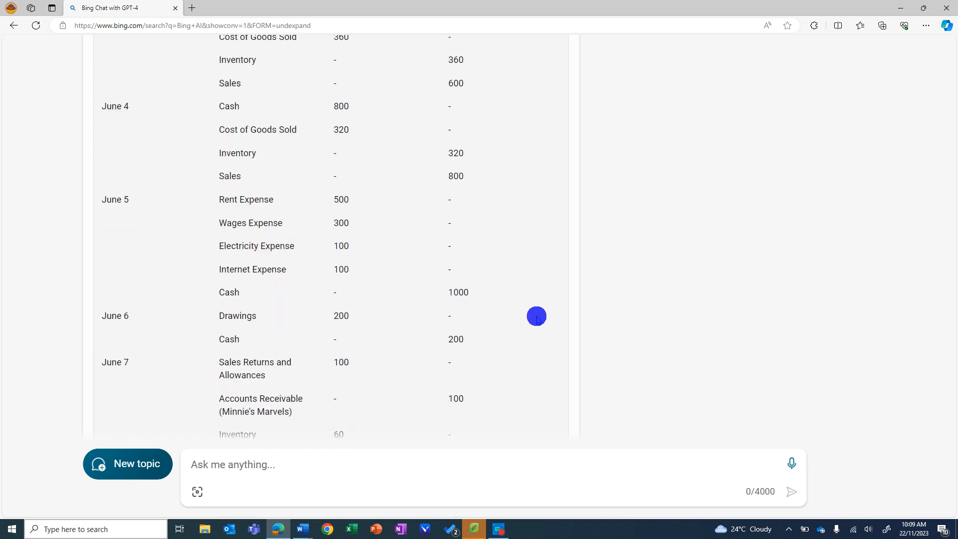
scroll(536, 317, "up", 7)
left_click(555, 244)
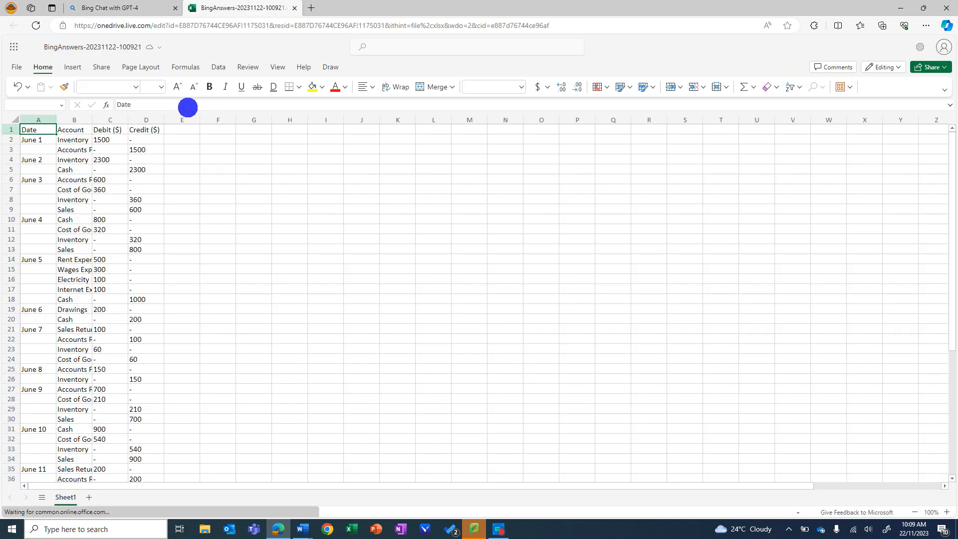
Step: Fit the Account column to its contents and move the June 3 Sales row directly above Cost of Goods Sold
double_click(93, 119)
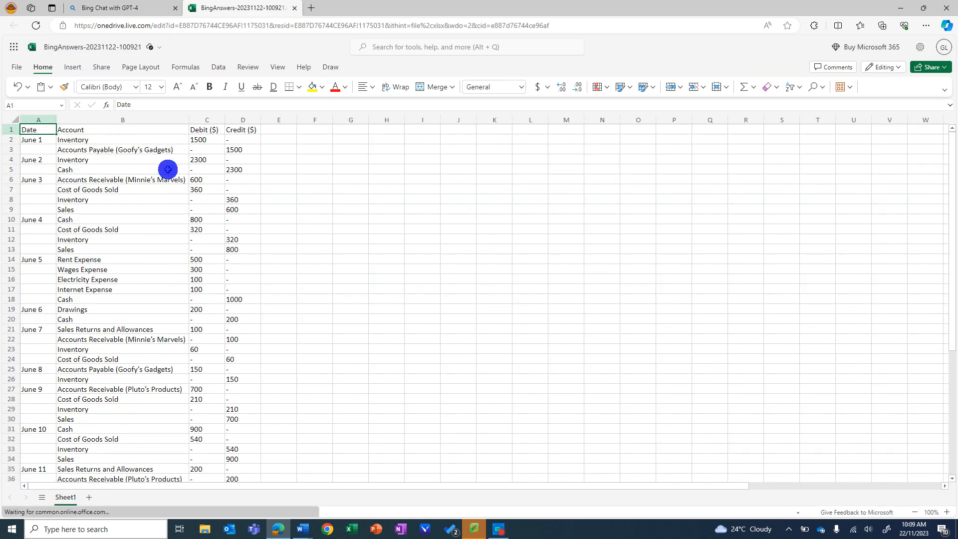
left_click(13, 209)
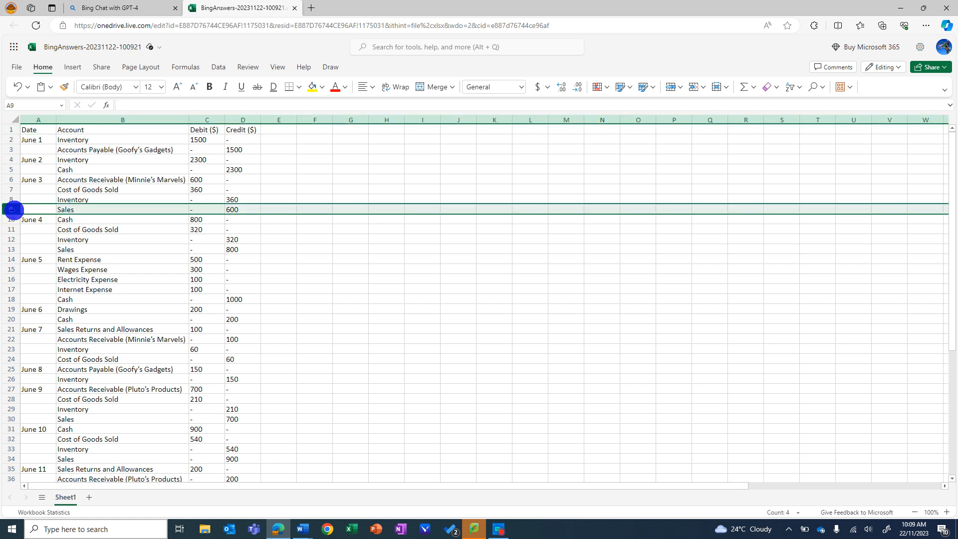
key("ctrl+x")
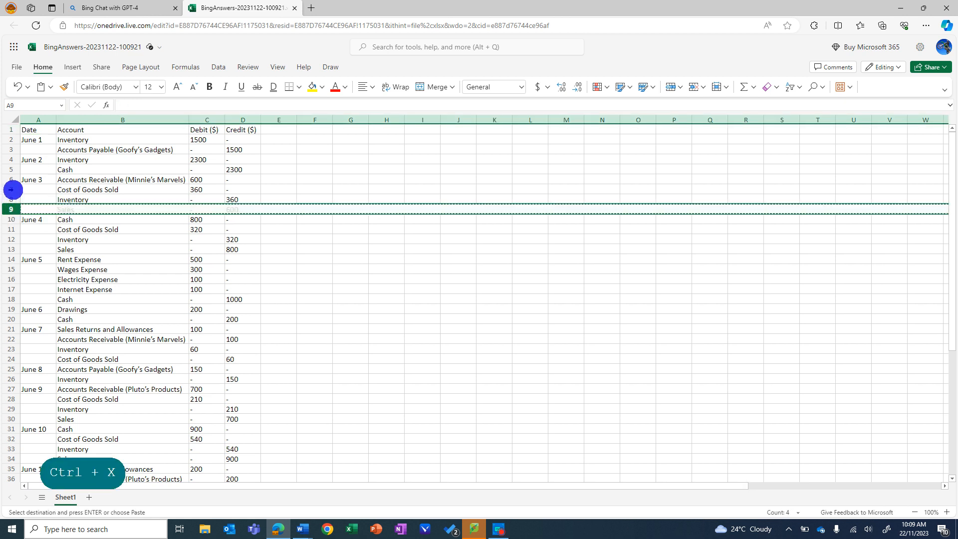
right_click(13, 189)
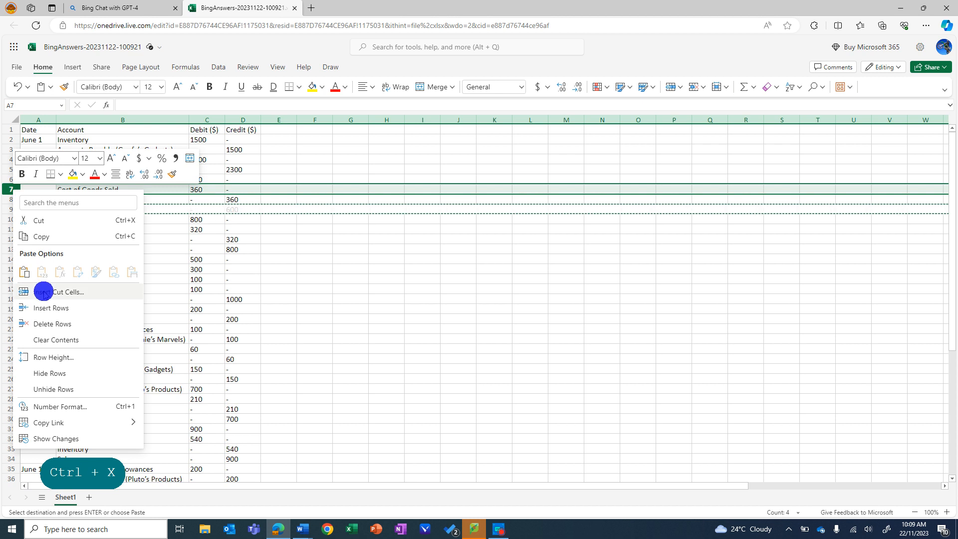
left_click(43, 293)
Step: Move the June 4 Sales row so it sits directly above that entry's Cost of Goods Sold row
left_click(70, 249)
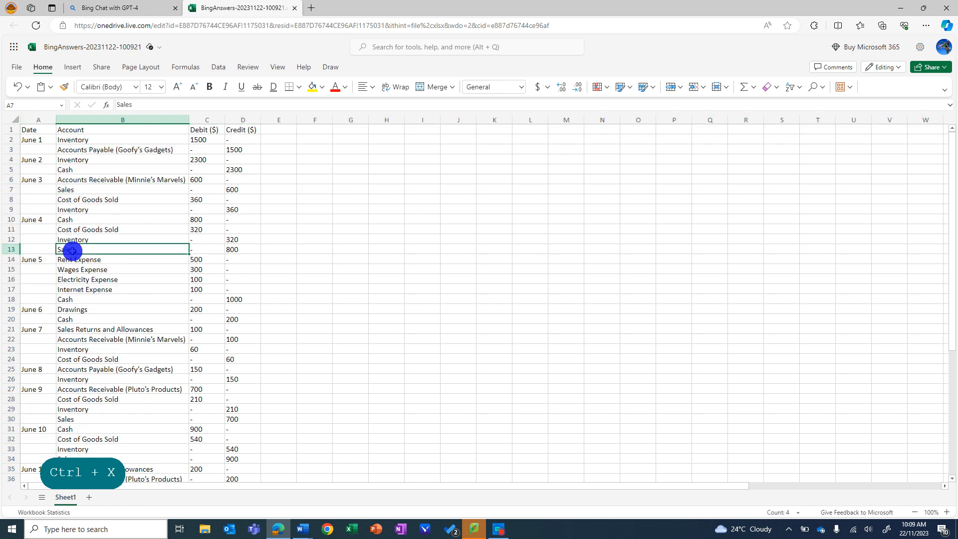
right_click(15, 249)
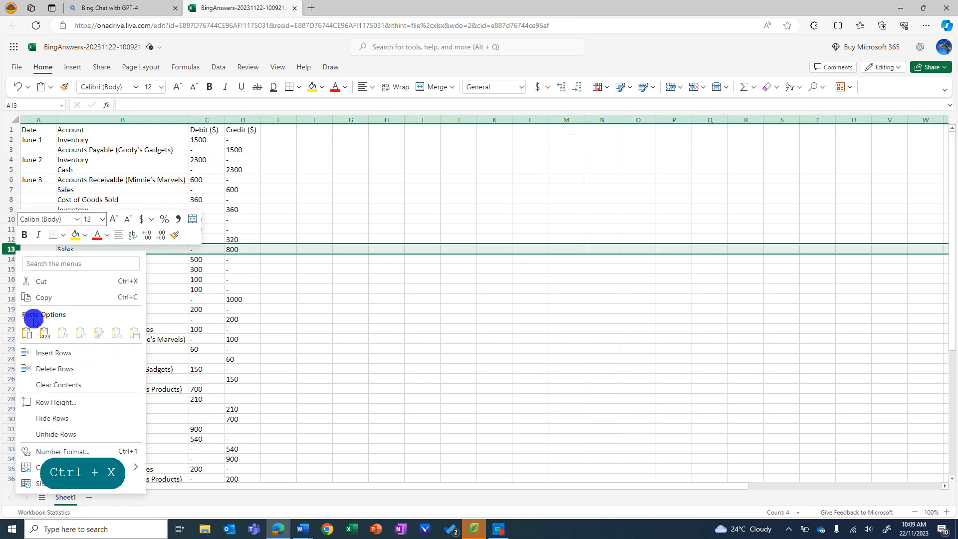
left_click(33, 282)
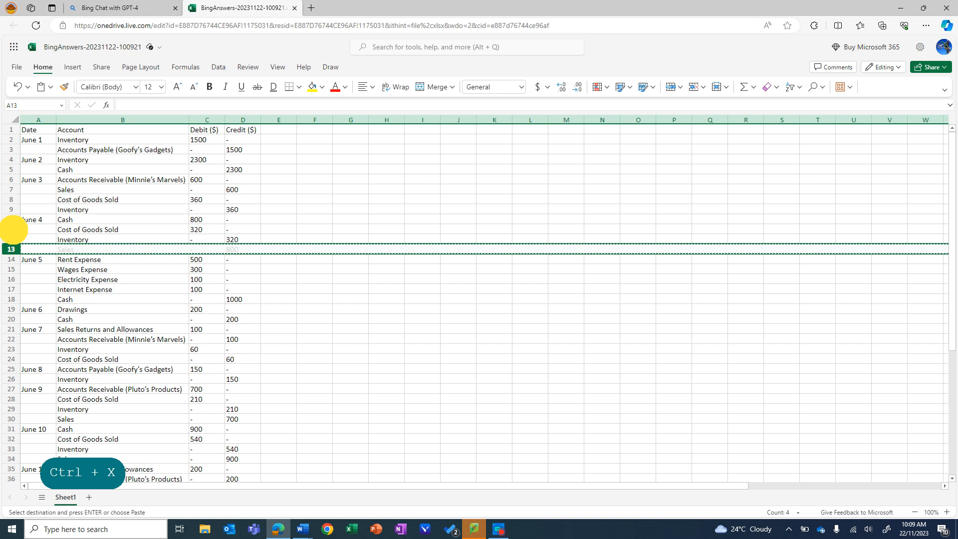
right_click(11, 229)
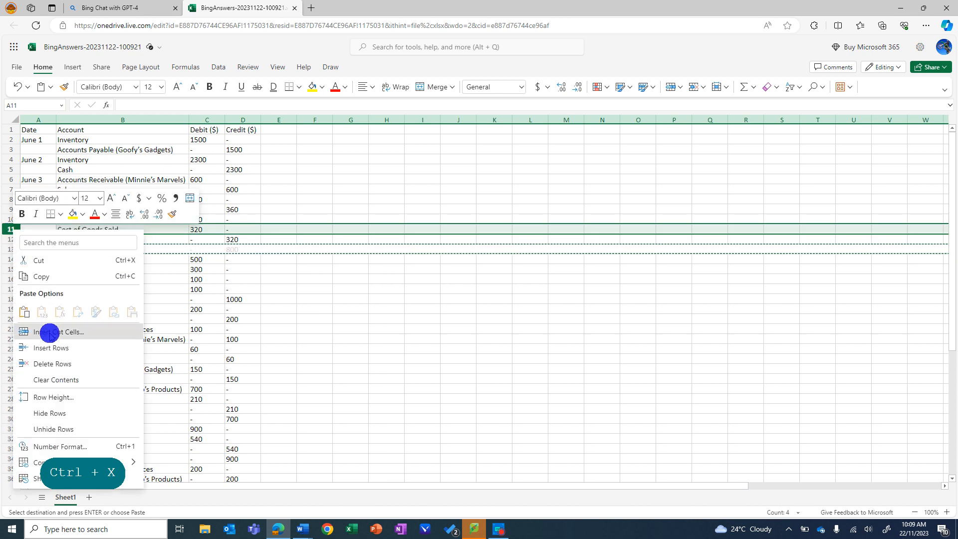
left_click(47, 331)
Step: Check the order of the account rows in the June 5 to June 9 journal entries
left_click(88, 273)
left_click(85, 258)
key("Down")
key("Down")
key("Down")
key("Down")
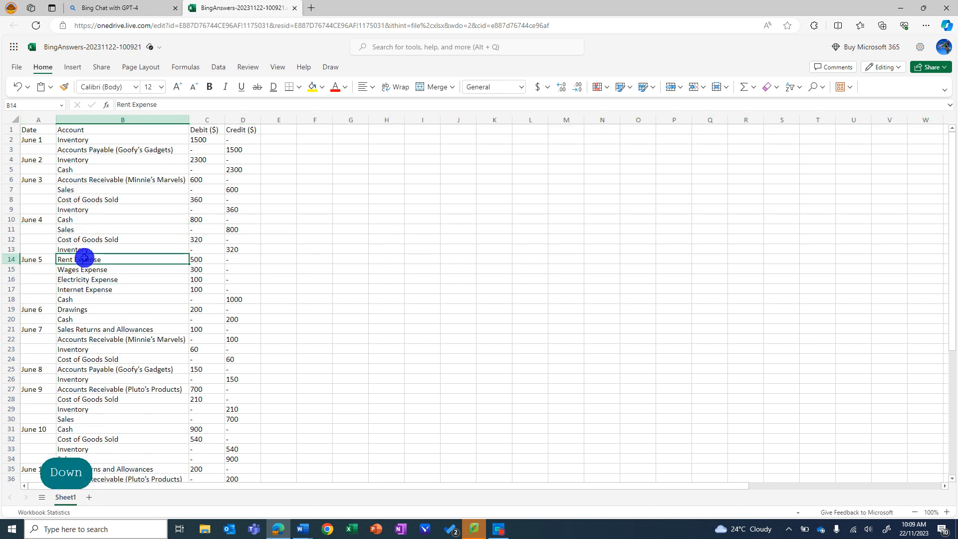
key("Down")
key("Down")
key("Down")
key("Down")
key("Down")
key("Down")
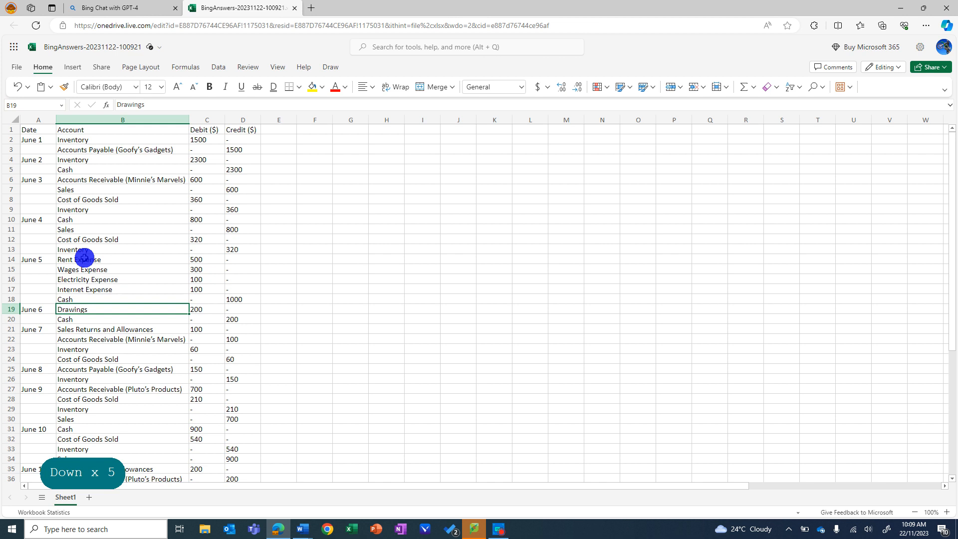
key("Down")
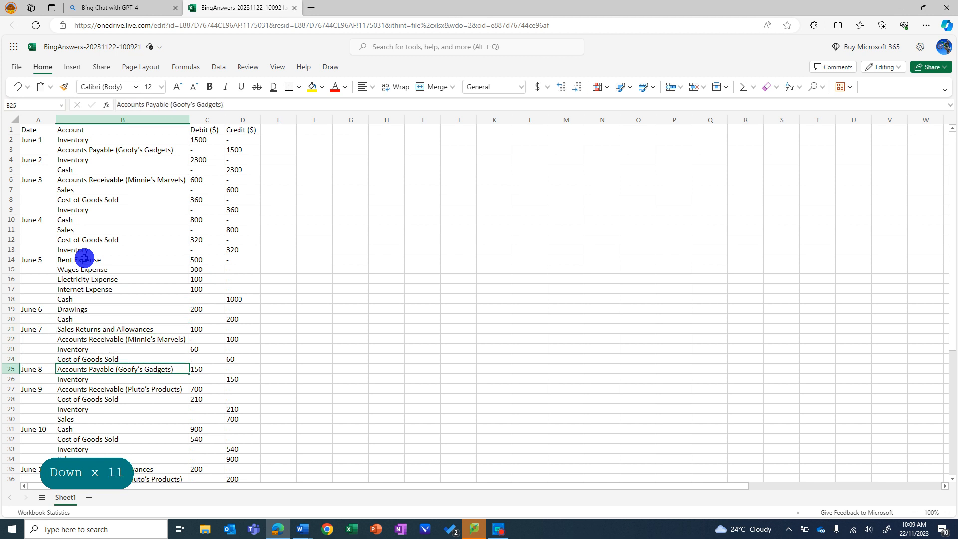
key("Down")
key("Down")
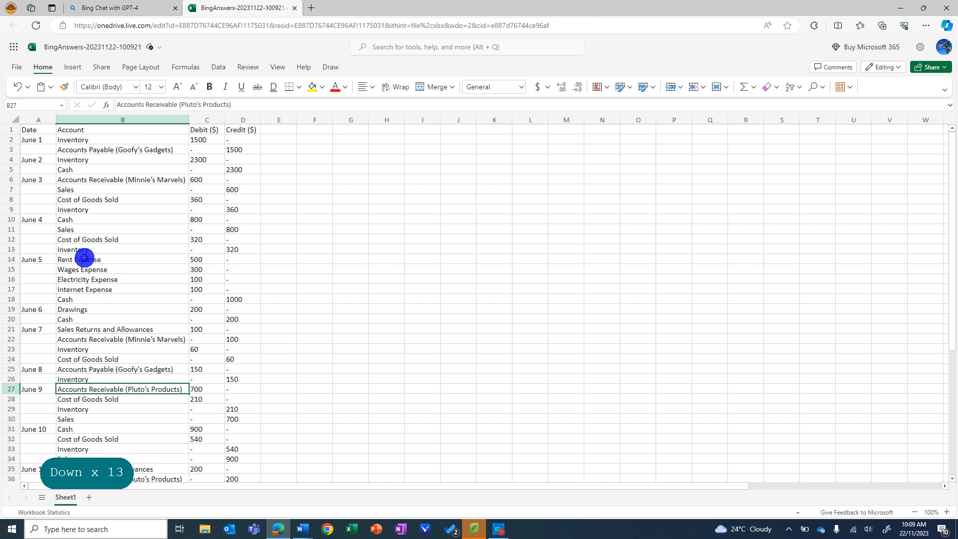
key("Down")
key("Down")
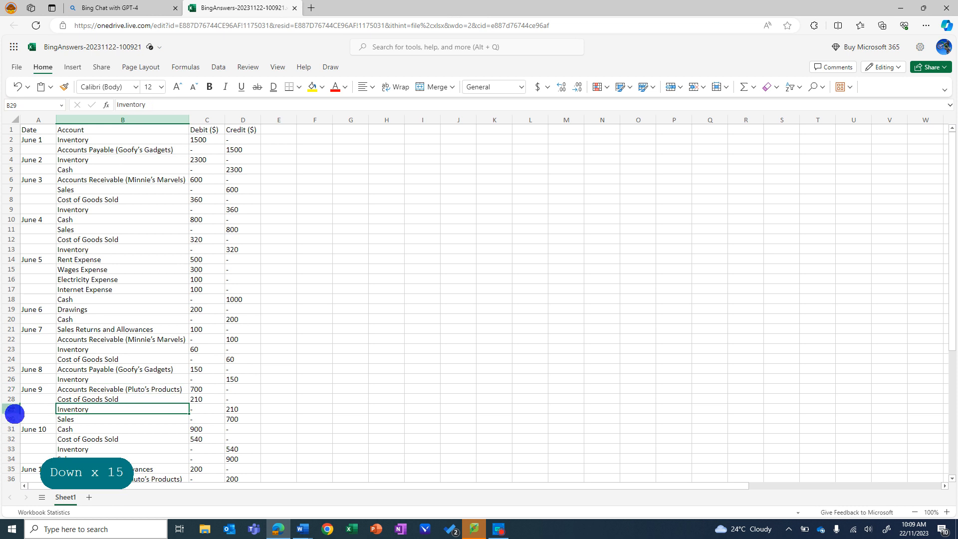
Step: Move the June 9 Sales row above that entry's Cost of Goods Sold row
left_click(14, 418)
key("ctrl+x")
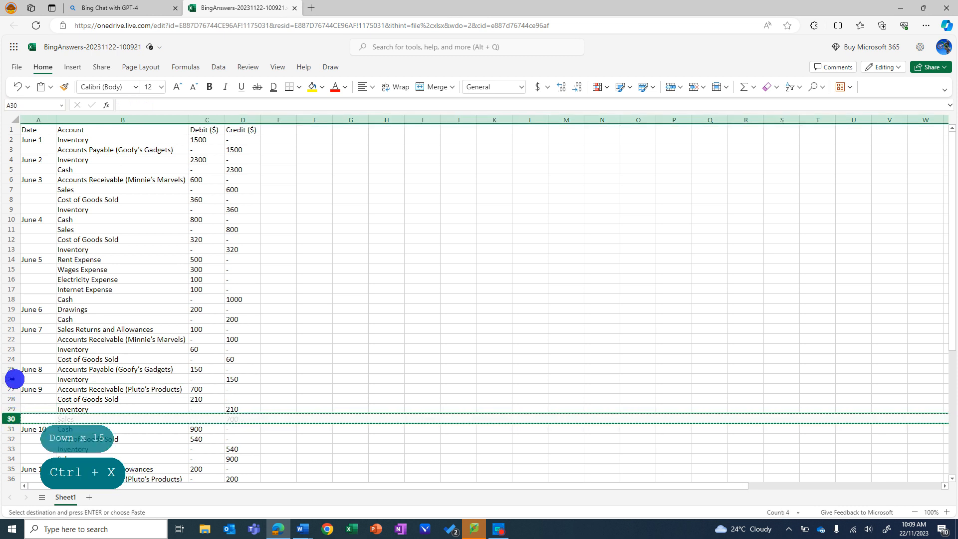
left_click(10, 398)
right_click(10, 398)
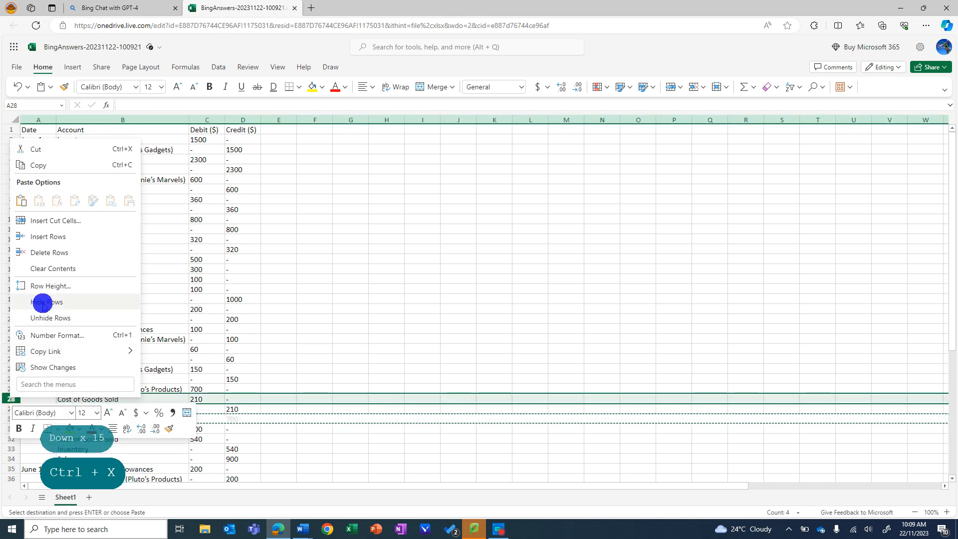
left_click(50, 220)
Step: Move the June 10 Sales row above that entry's Cost of Goods Sold row
left_click(135, 431)
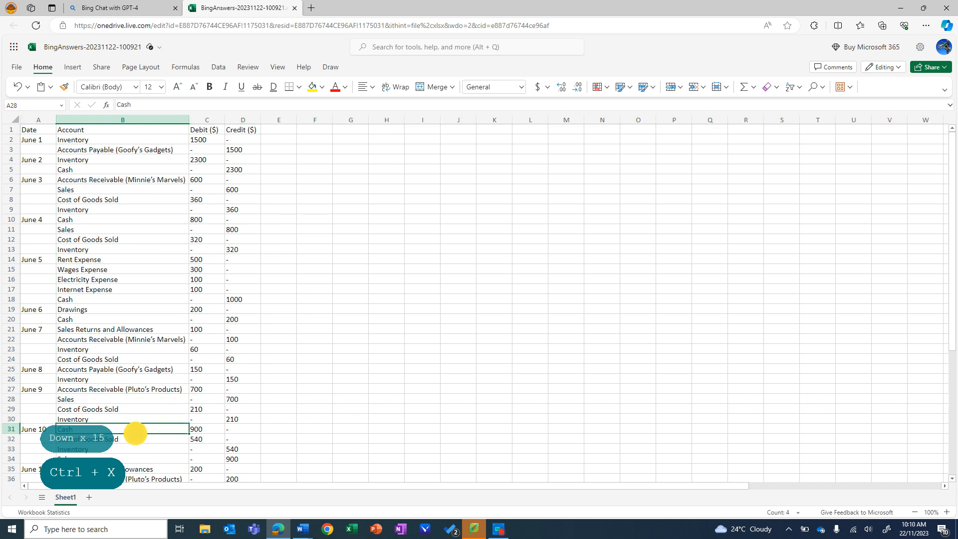
key("Down")
key("Down")
key("Down")
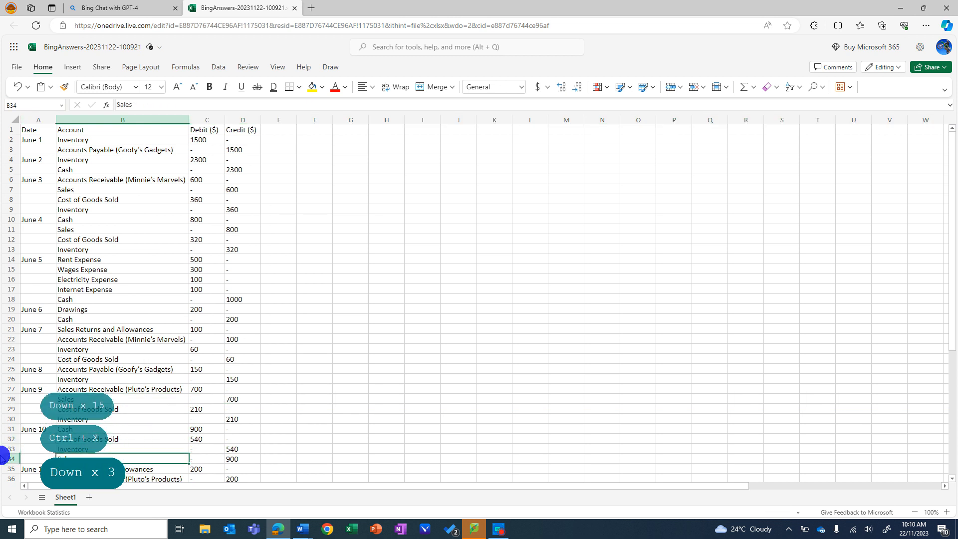
left_click(18, 457)
right_click(17, 457)
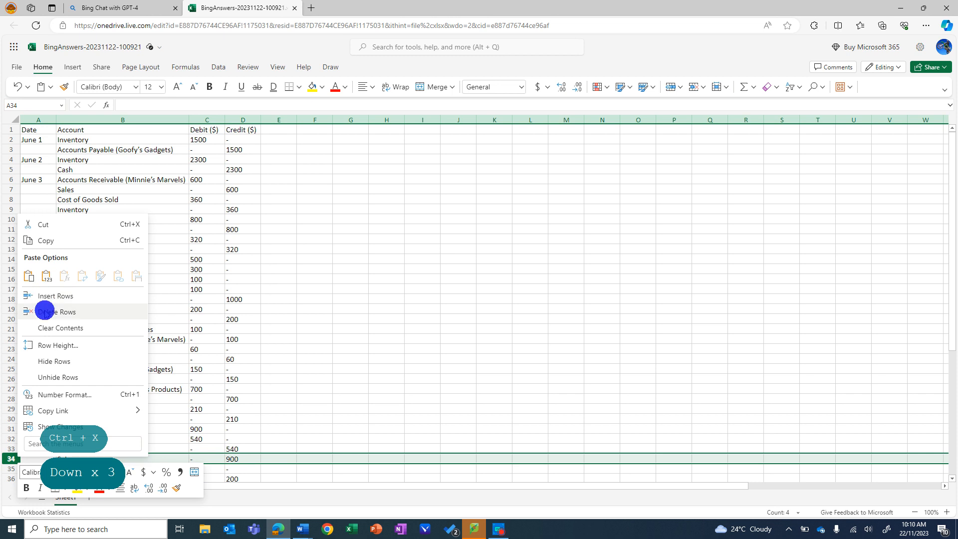
left_click(46, 232)
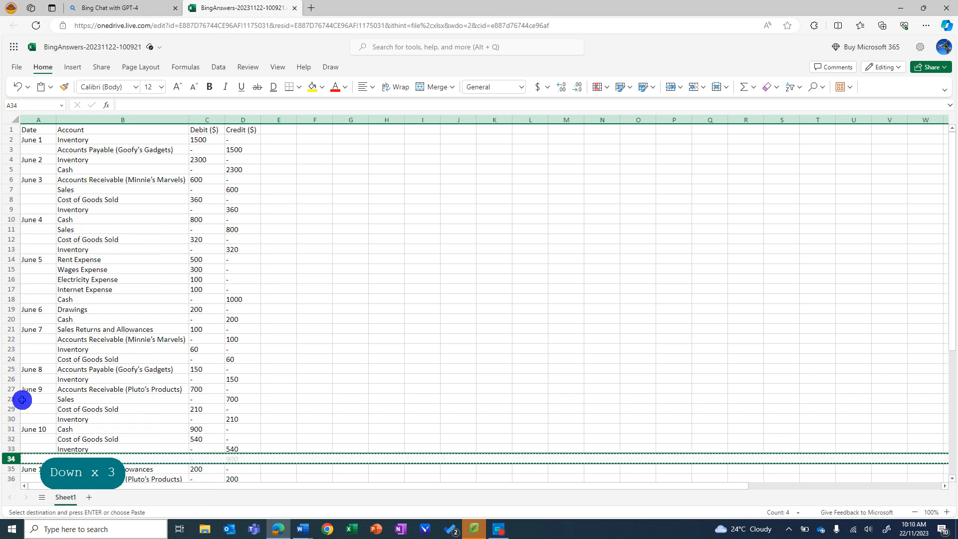
left_click(12, 439)
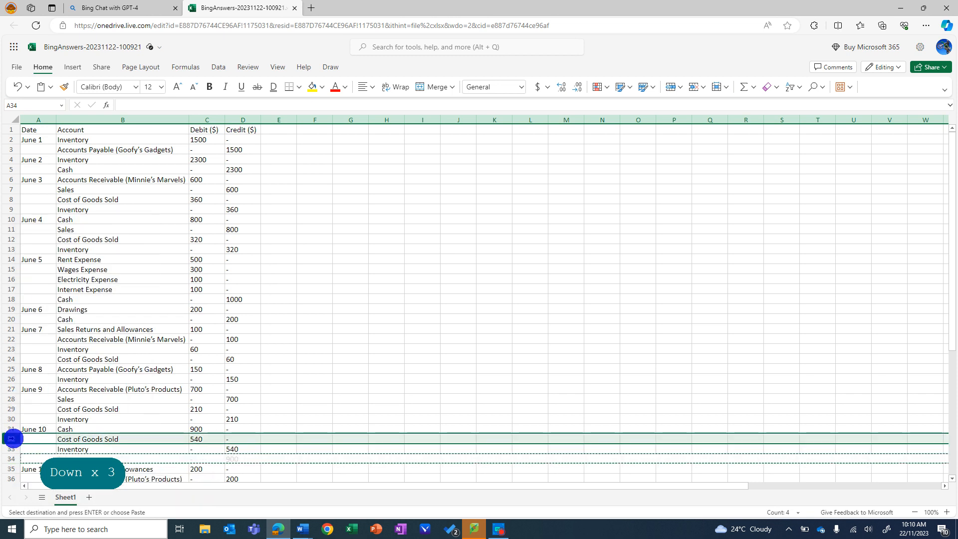
right_click(12, 438)
left_click(59, 262)
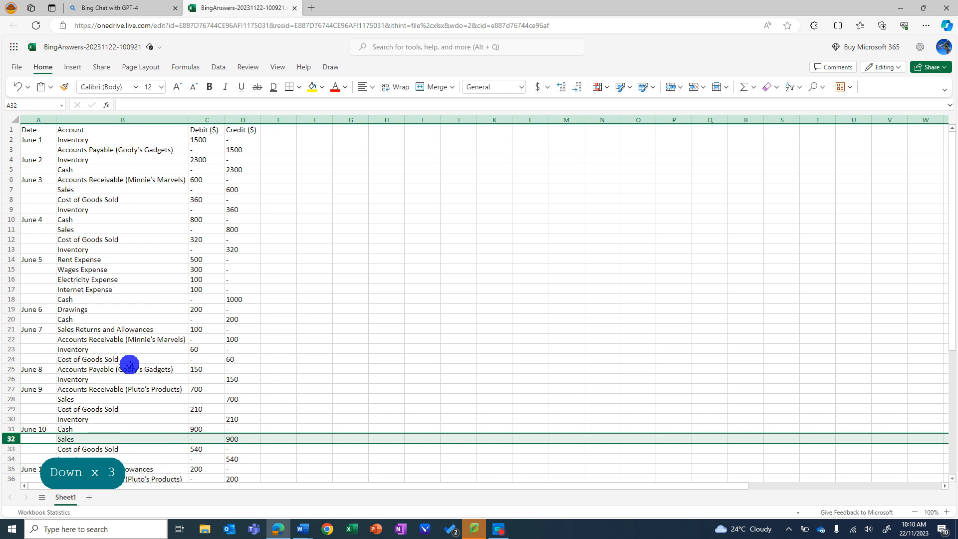
Step: Check the order of the account rows in the June 11 and June 12 journal entries
scroll(129, 364, "down", 2)
scroll(129, 364, "down", 2)
left_click(129, 364)
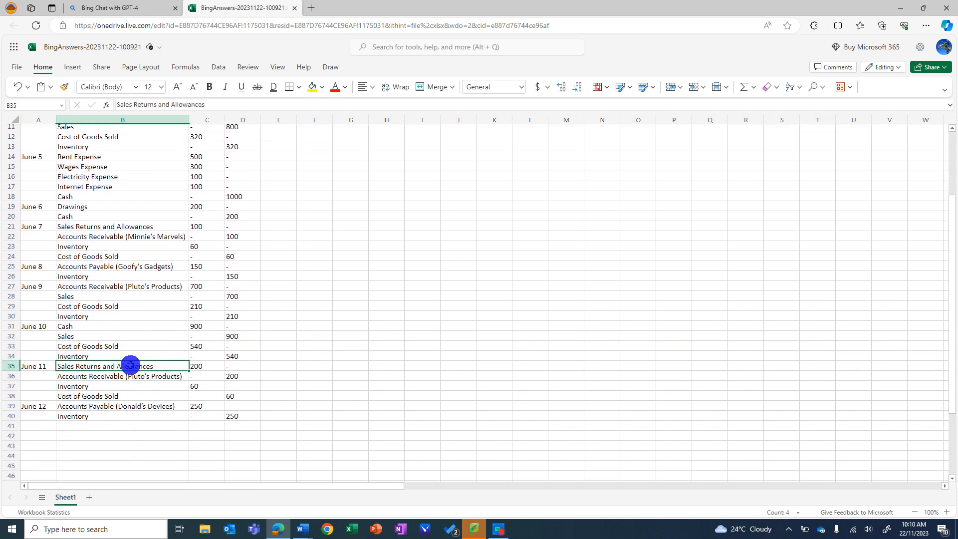
key("Down")
key("Down")
key("Down")
key("Down")
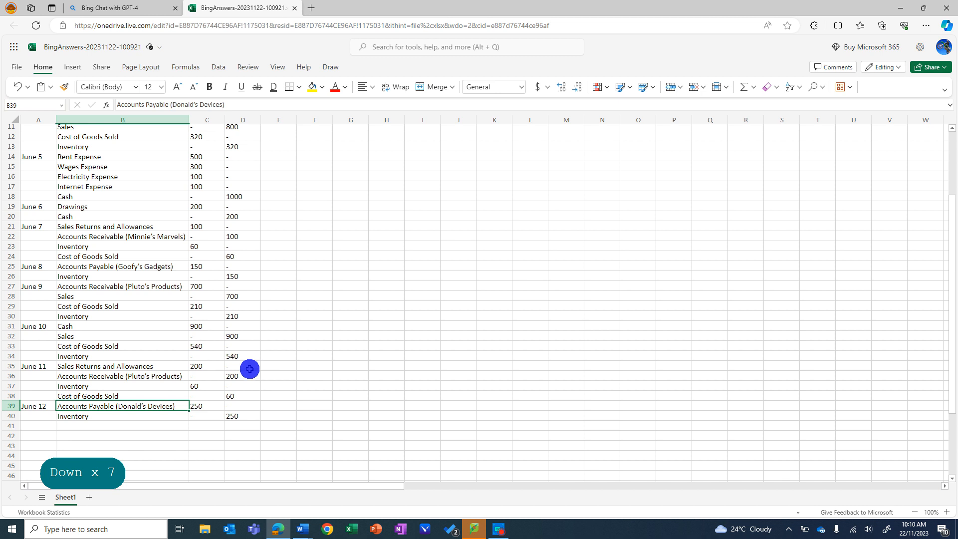
Step: Copy the journal entries in A2:D40, without the header row, and switch to Document2 in Word
scroll(250, 369, "up", 2)
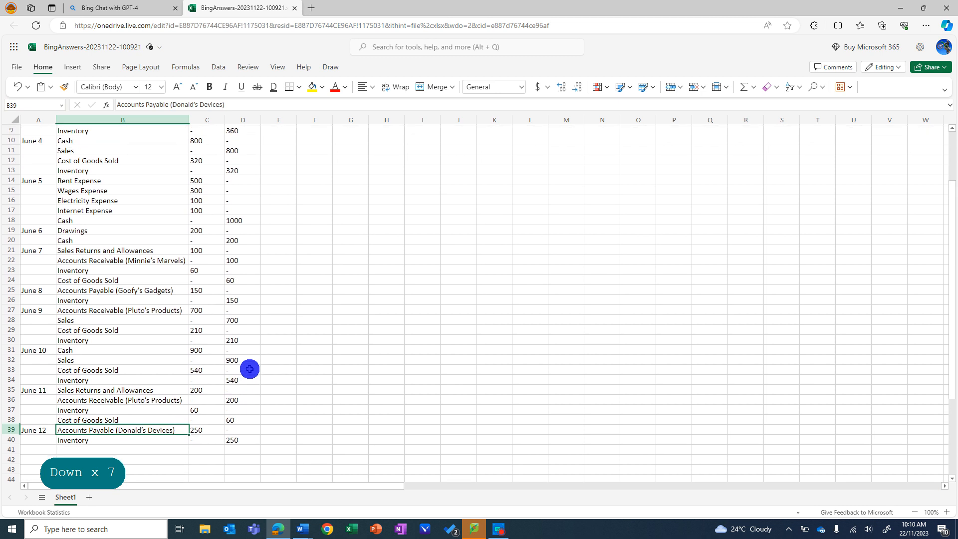
left_click_drag(244, 439, 43, 131)
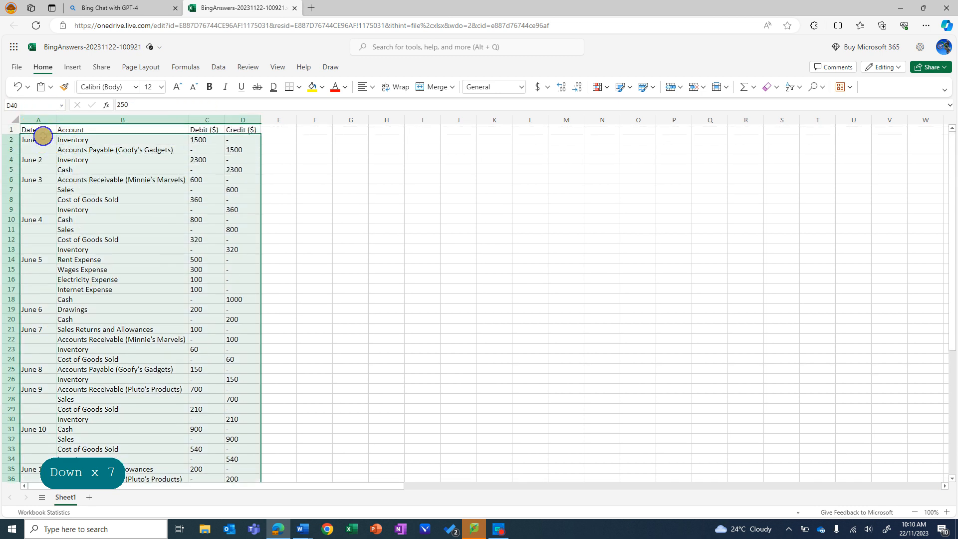
key("ctrl+c")
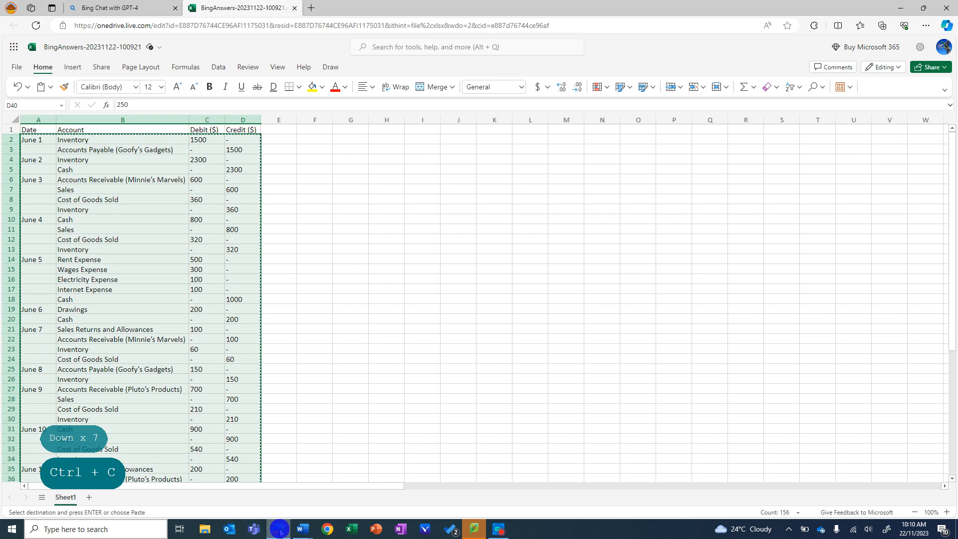
left_click(300, 529)
left_click(264, 492)
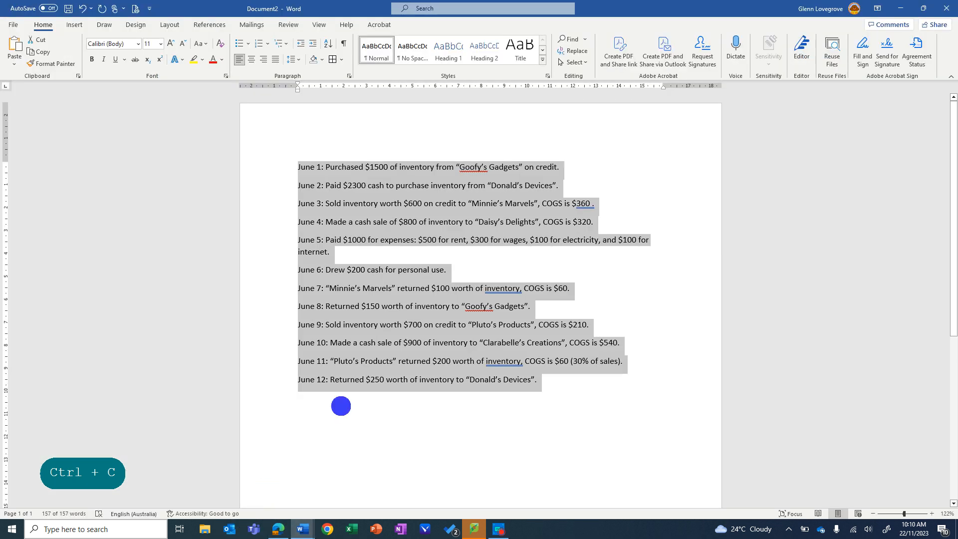
Step: Insert a page break after the June 12 transaction and paste the copied journal entries on the new page
left_click(551, 385)
key("Return")
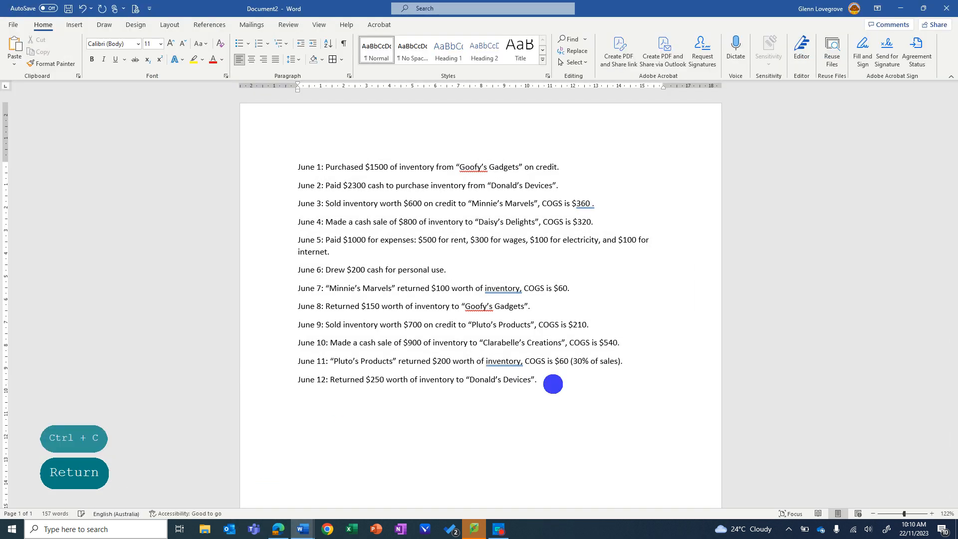
key("ctrl+Return")
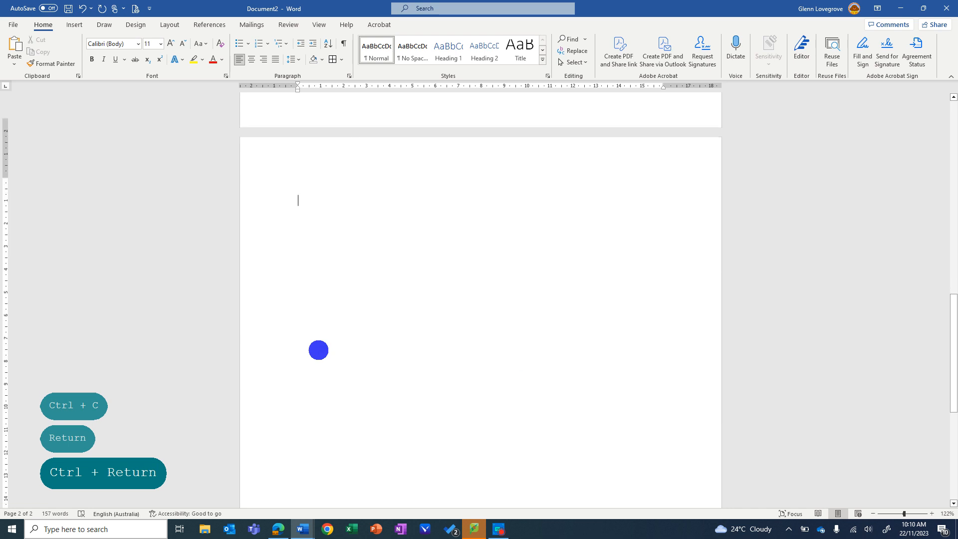
key("ctrl+v")
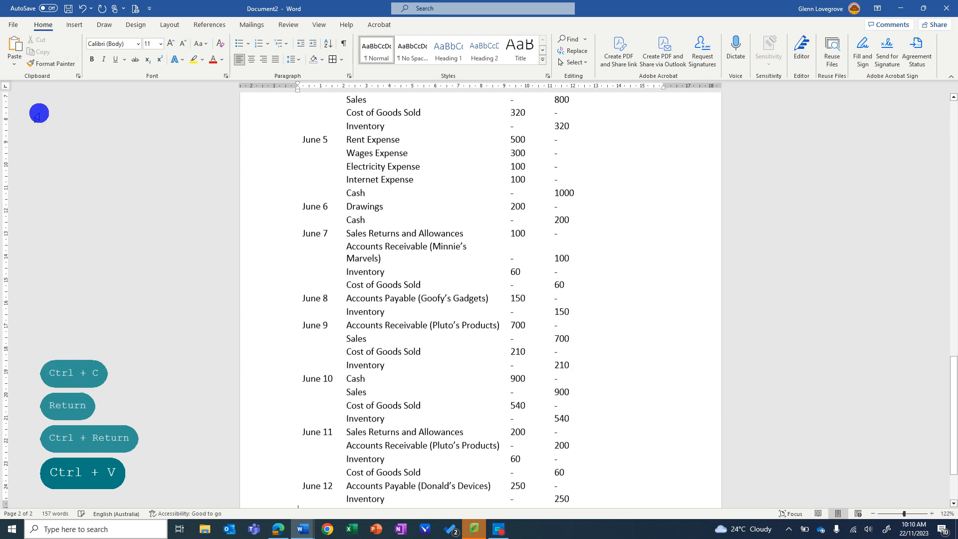
scroll(269, 146, "up", 3)
scroll(269, 146, "up", 3)
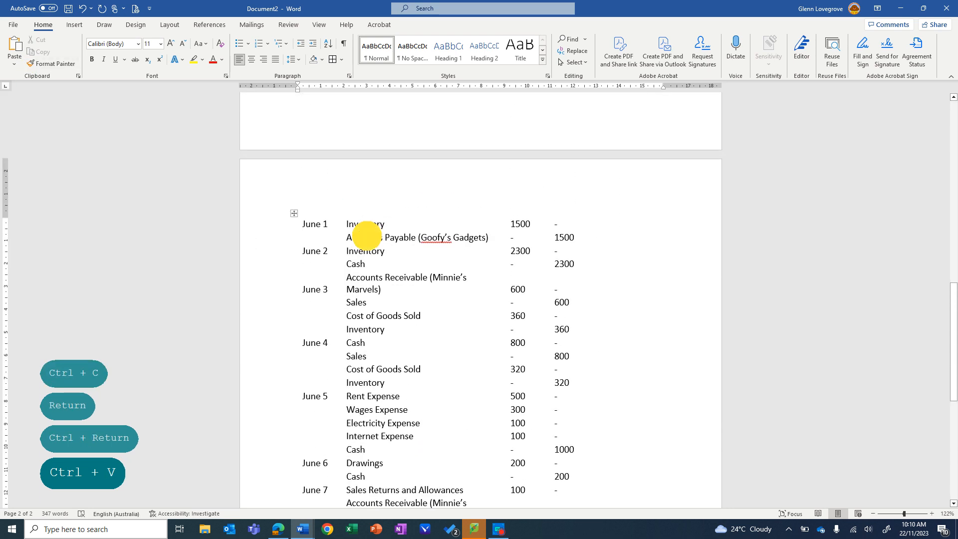
Step: Apply all borders to the whole pasted journal entries table
left_click(294, 214)
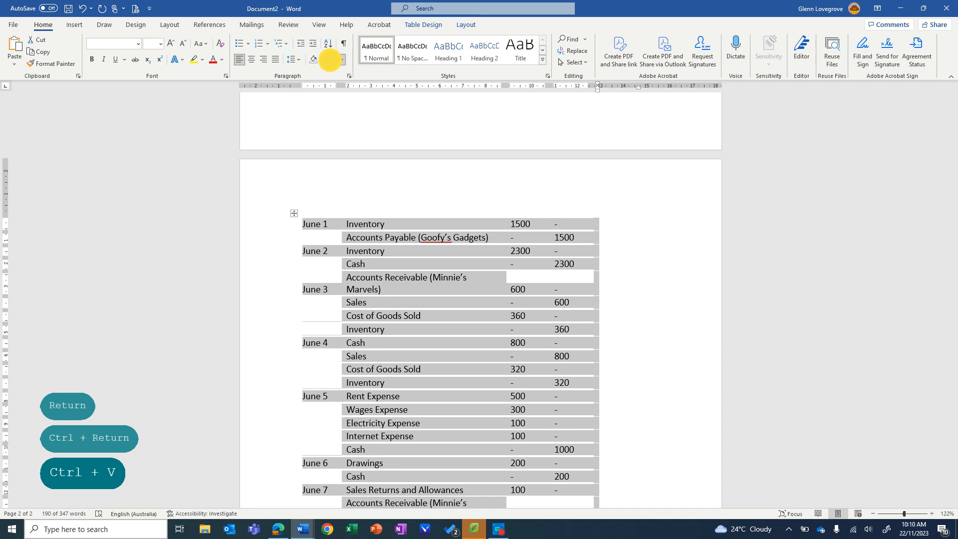
left_click(332, 59)
left_click(636, 228)
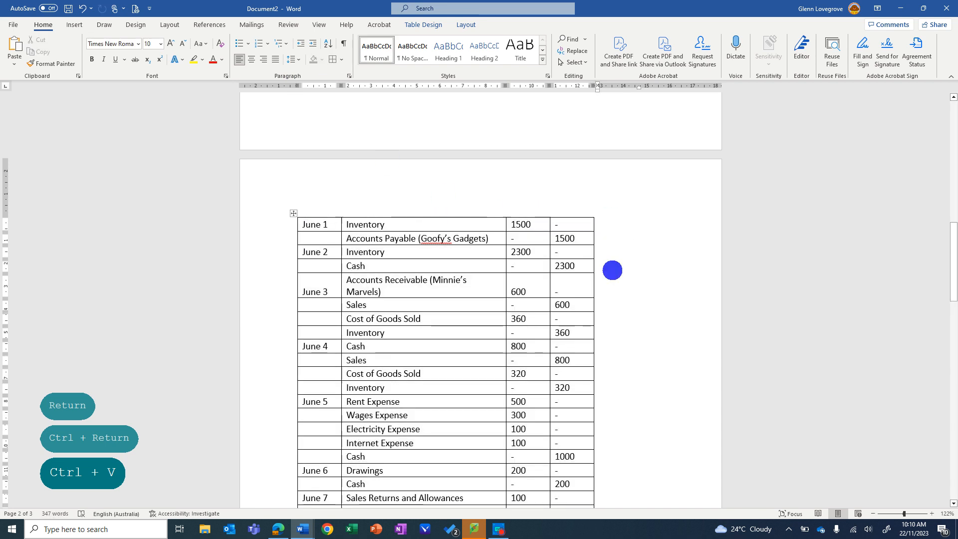
Step: Review the bordered journal table through June 12 against the list of June transactions on the first page
scroll(612, 270, "down", 1)
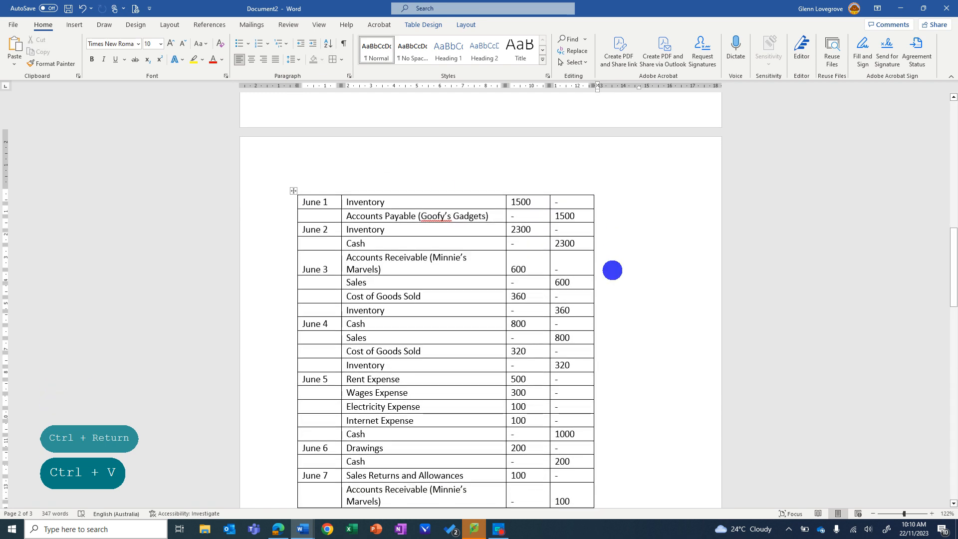
scroll(612, 270, "down", 6)
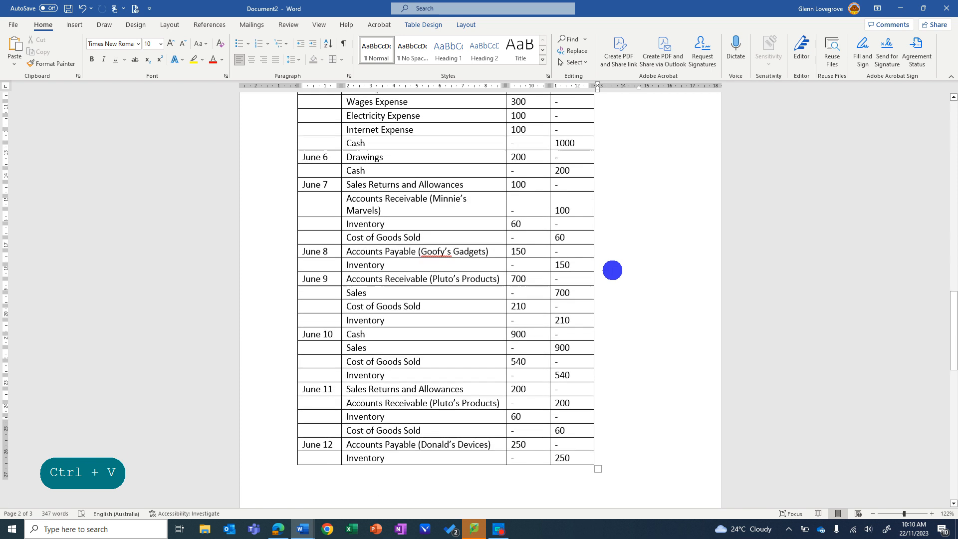
scroll(612, 269, "up", 15)
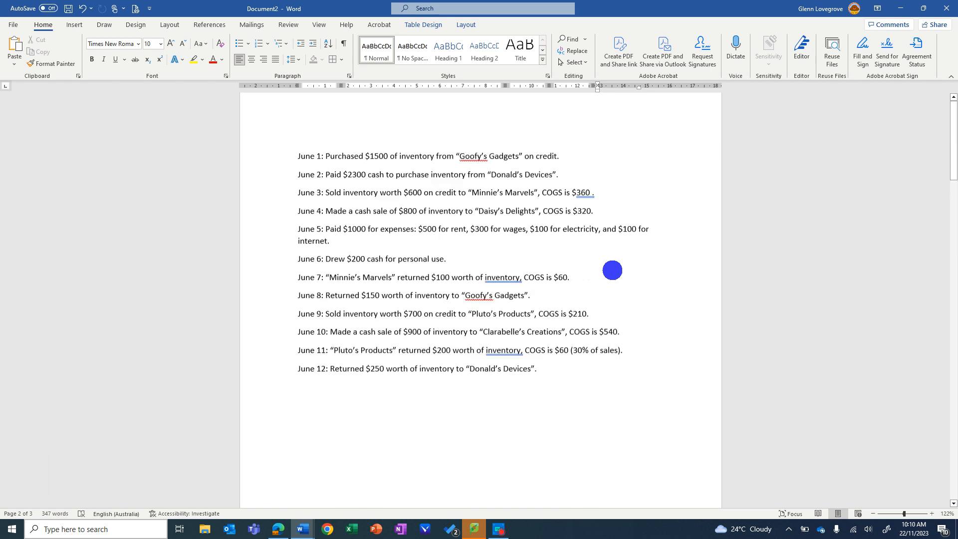
scroll(612, 269, "up", 1)
scroll(612, 270, "down", 18)
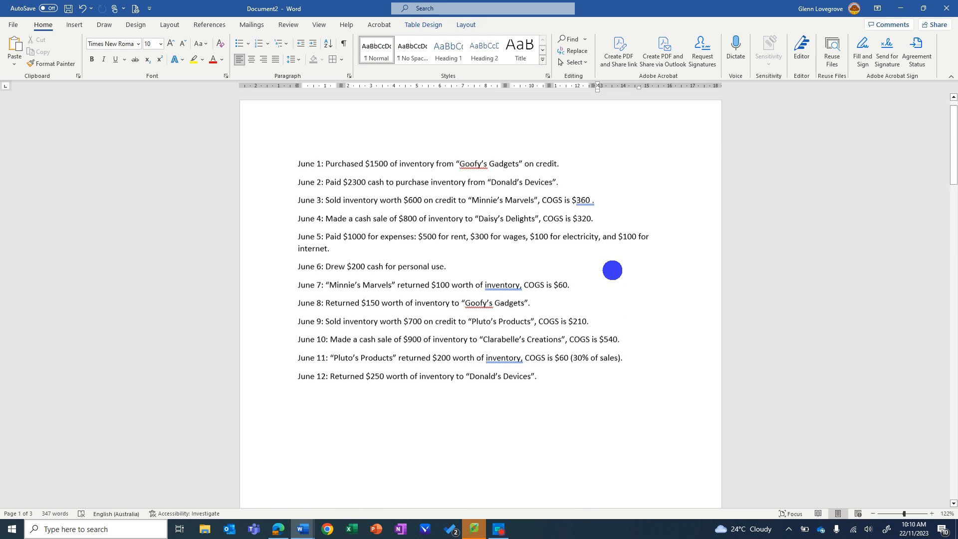
scroll(612, 270, "down", 3)
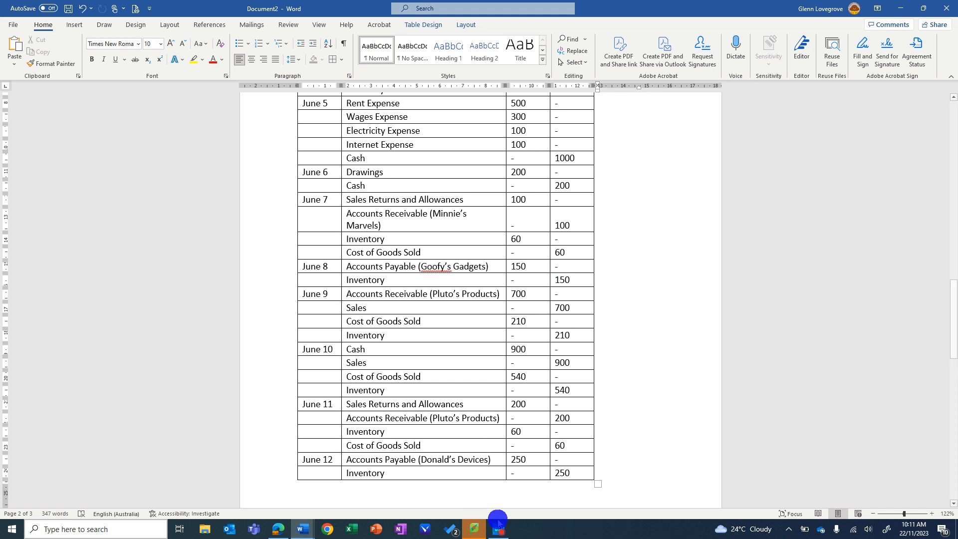
mouse_move(498, 525)
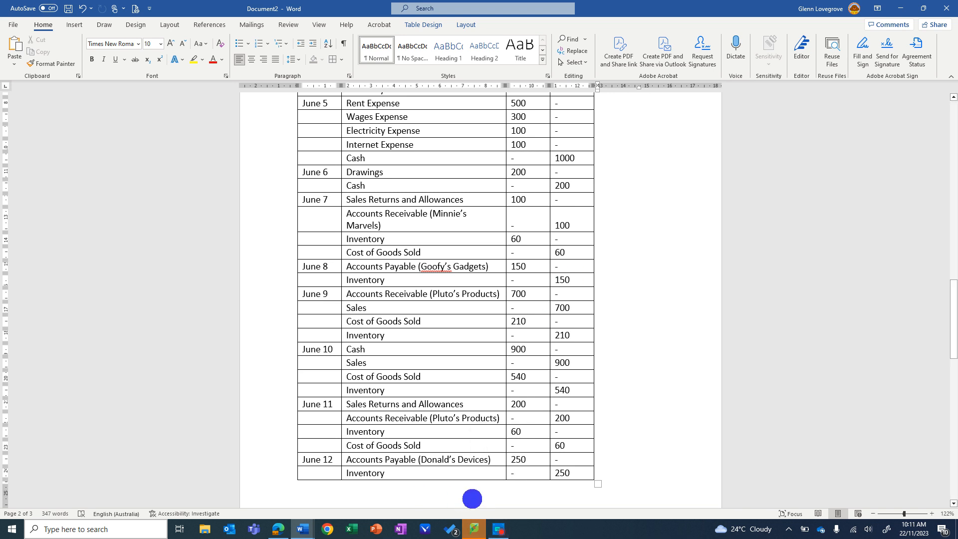
left_click(498, 467)
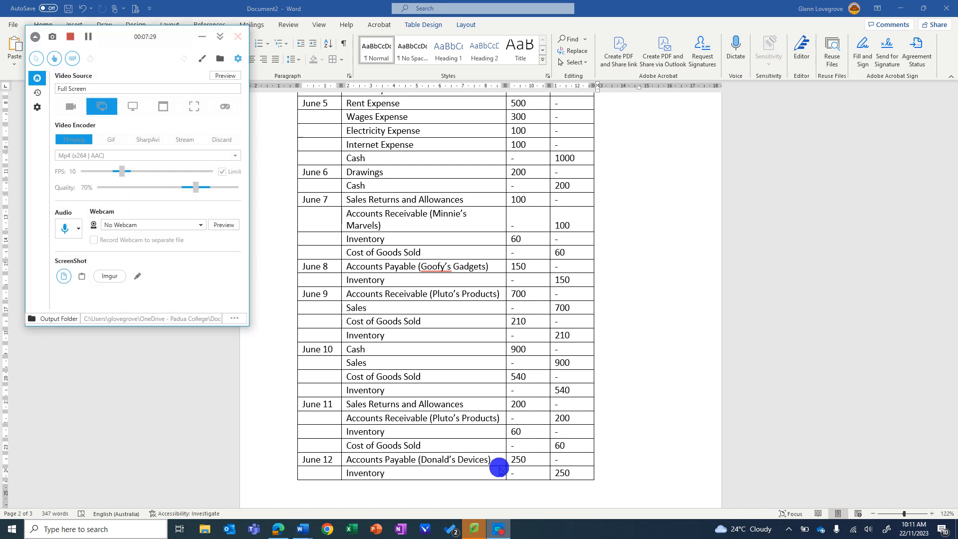